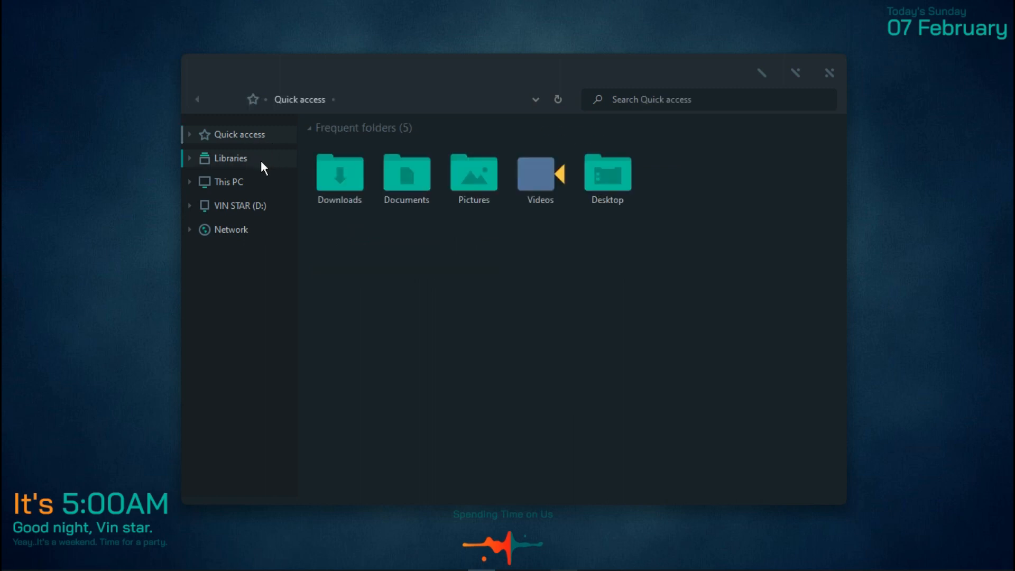
# Step: Look through This PC and Local Disk (C:) to examine the themed drive and folder icons, and close the window
pyautogui.click(258, 180)
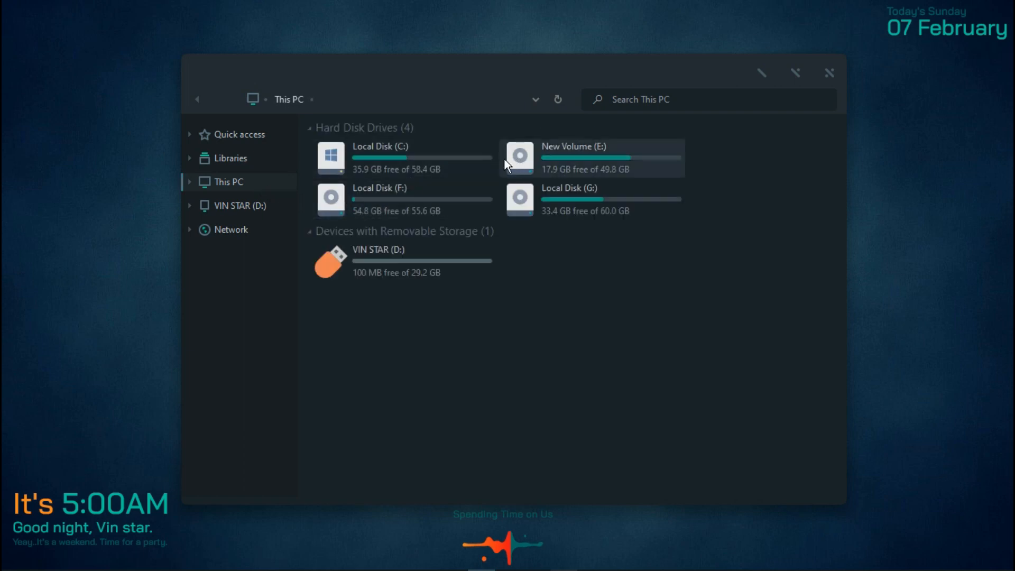
pyautogui.doubleClick(434, 166)
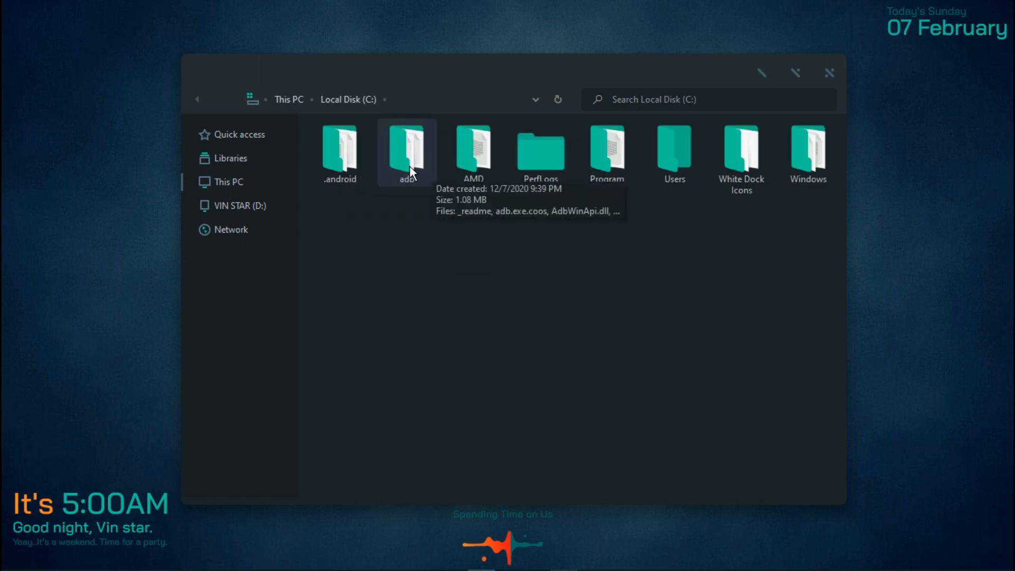
pyautogui.keyDown('ctrl'); pyautogui.scroll(1, 410, 166); pyautogui.keyUp('ctrl')
pyautogui.keyDown('ctrl'); pyautogui.scroll(-1, 410, 167); pyautogui.keyUp('ctrl')
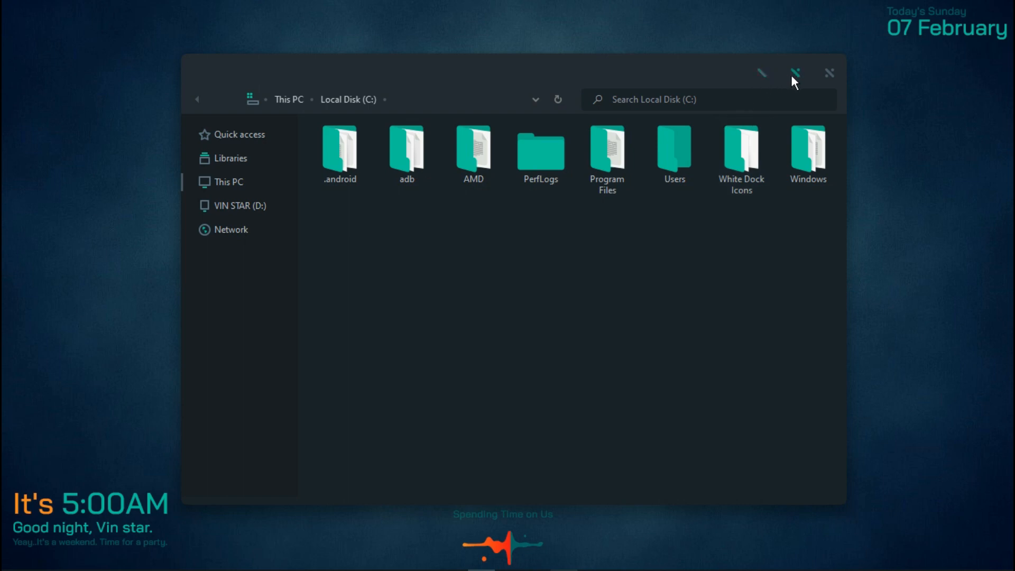
pyautogui.click(827, 73)
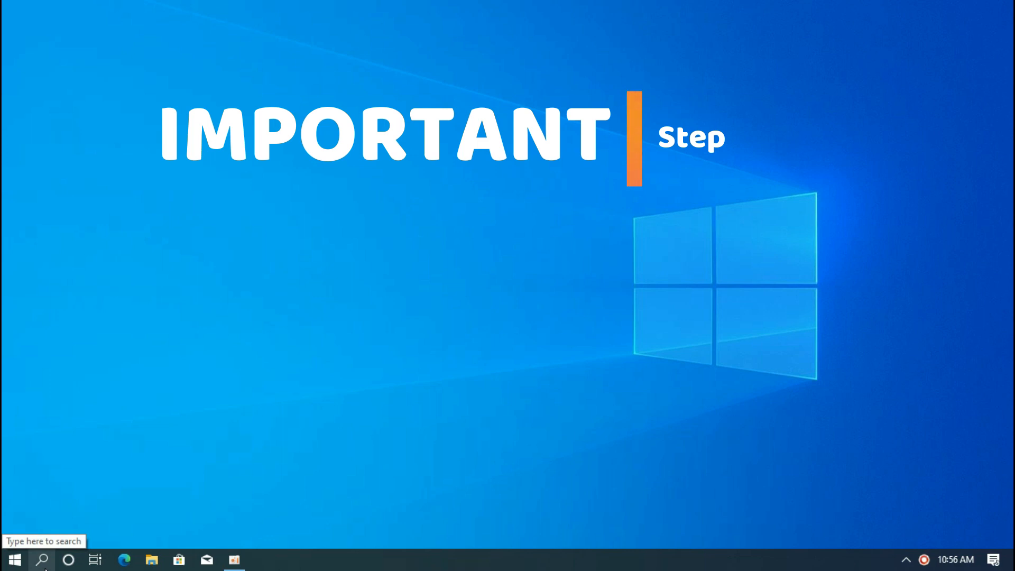
# Step: Search Windows for "create restore point" and open the Create a restore point settings
pyautogui.click(46, 568)
pyautogui.write('crea')
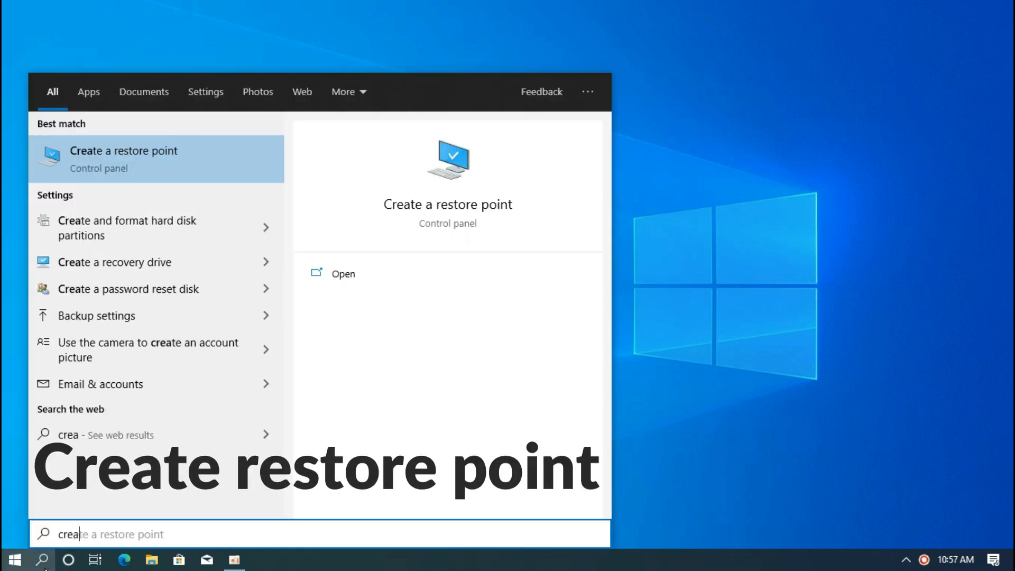
pyautogui.write('te res')
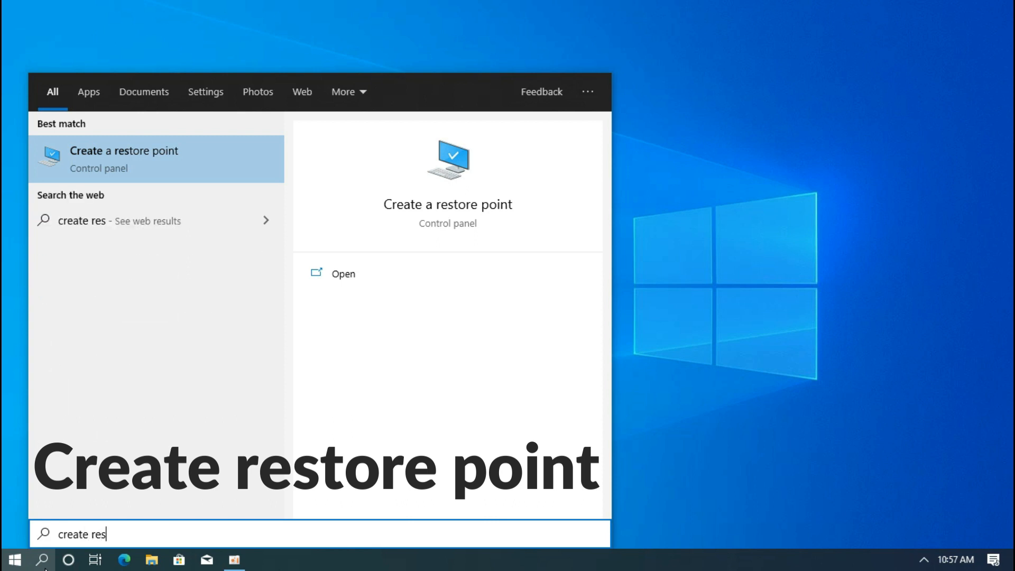
pyautogui.write('tore point')
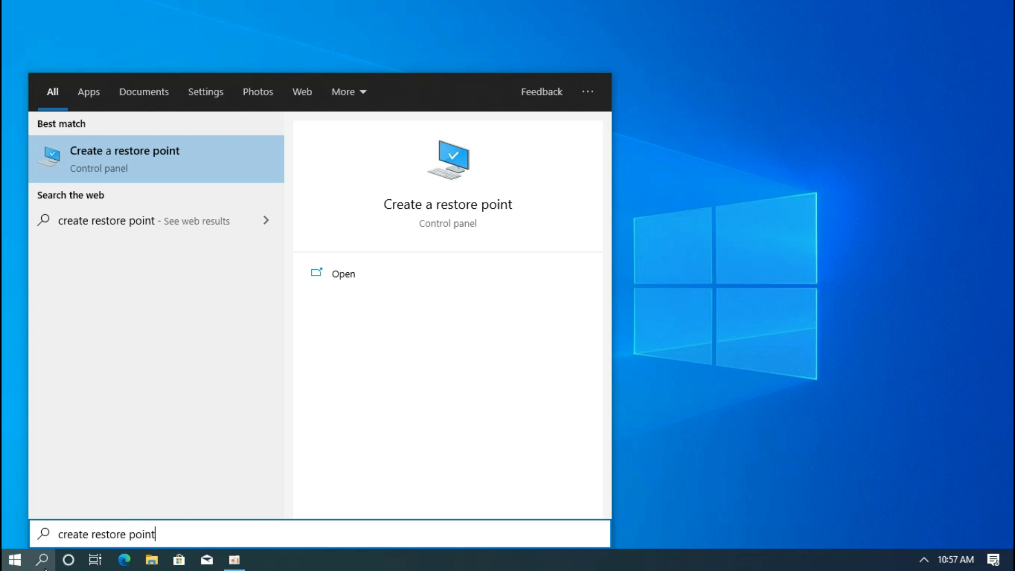
pyautogui.click(90, 170)
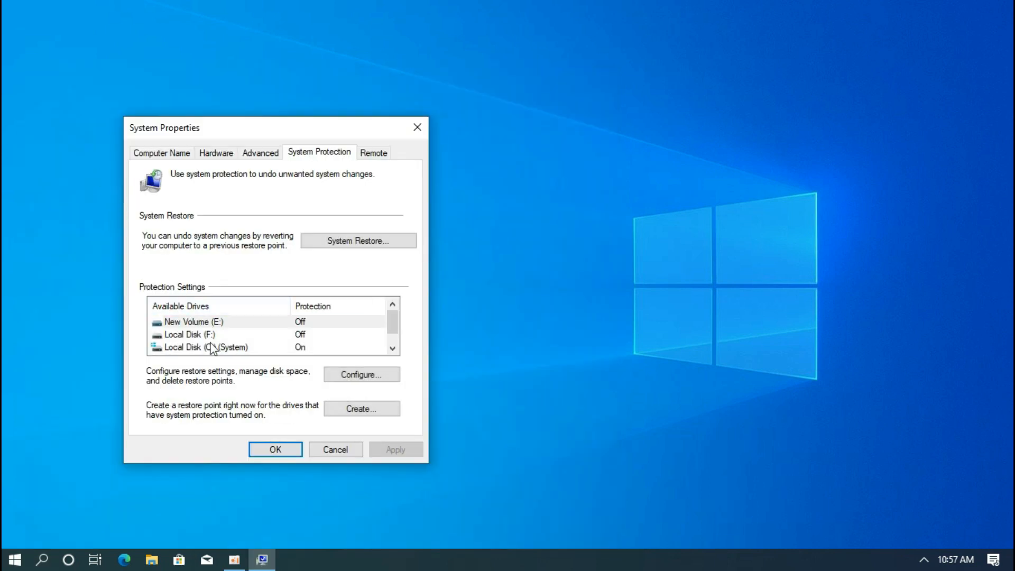
# Step: Configure Local Disk (C:) with system protection turned on and a maximum disk space usage of 1%
pyautogui.click(211, 348)
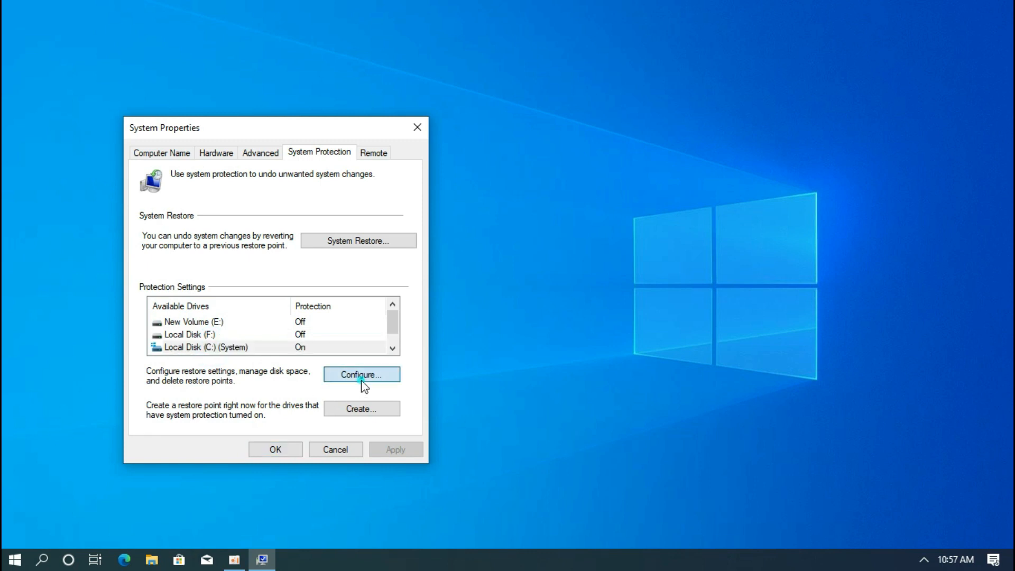
pyautogui.click(362, 374)
pyautogui.click(238, 234)
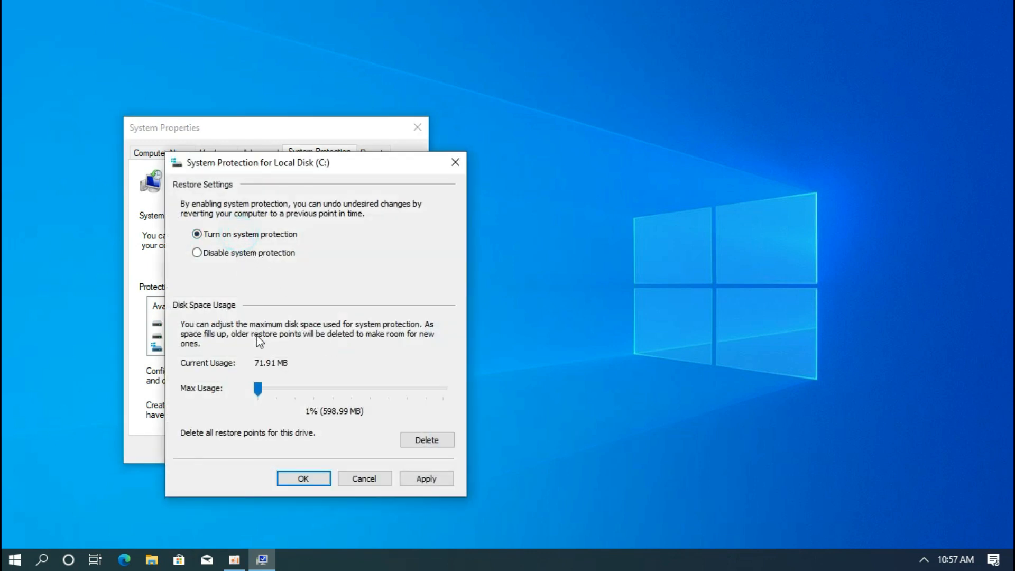
pyautogui.click(259, 388)
pyautogui.click(307, 413)
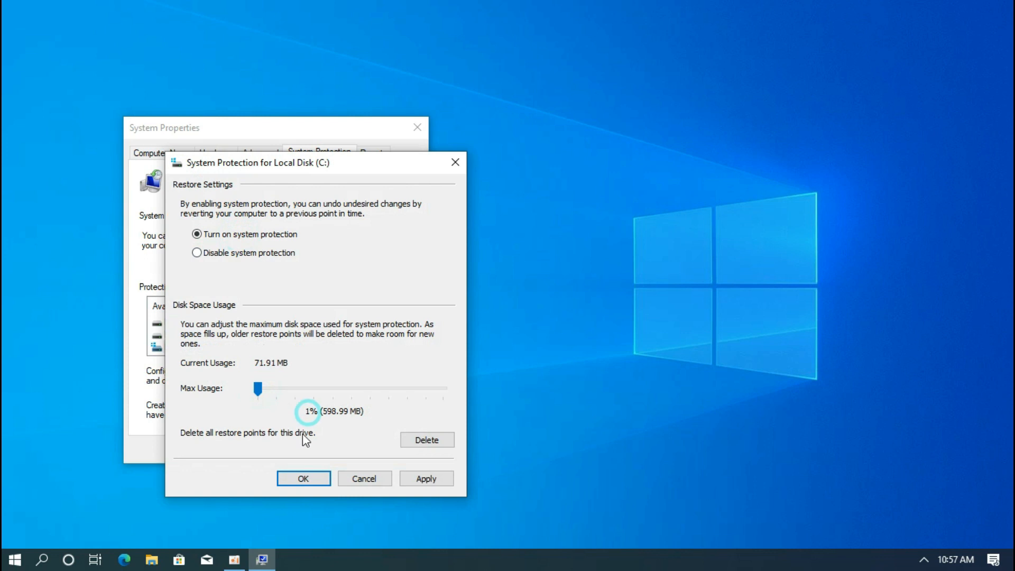
pyautogui.click(304, 478)
# Step: Create a restore point with the description "restore" and close System Properties
pyautogui.click(342, 409)
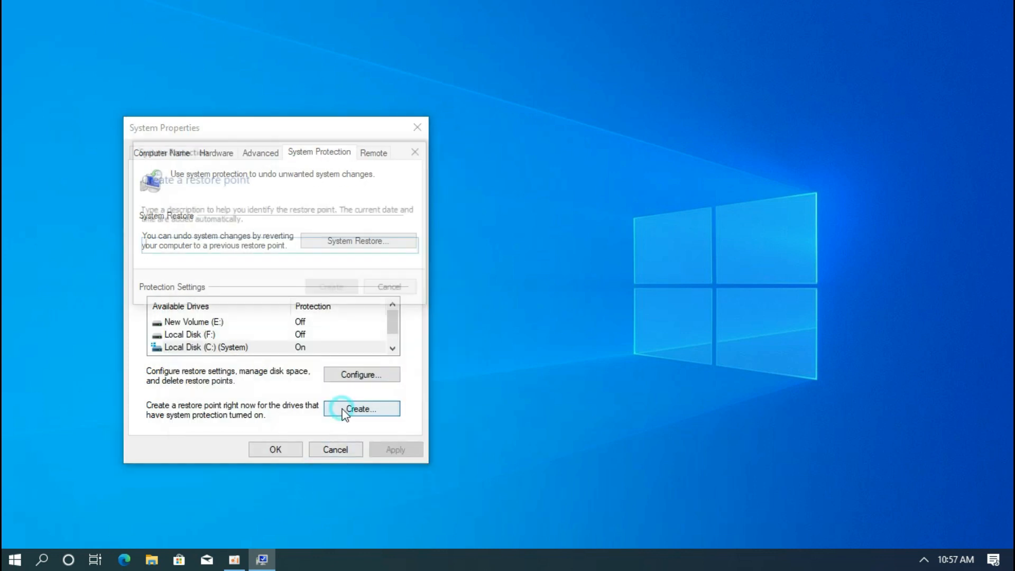
pyautogui.write('restore')
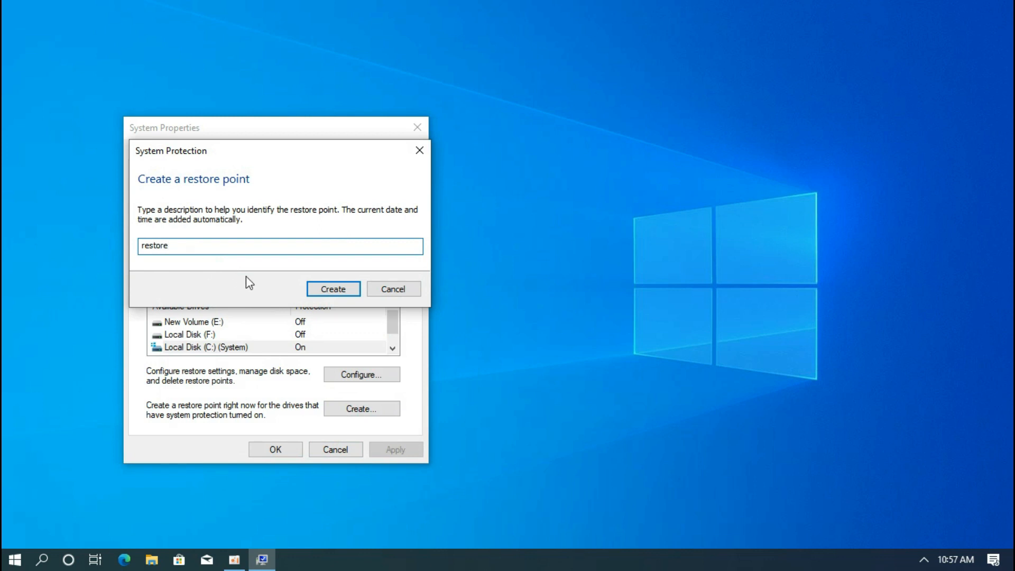
pyautogui.click(332, 290)
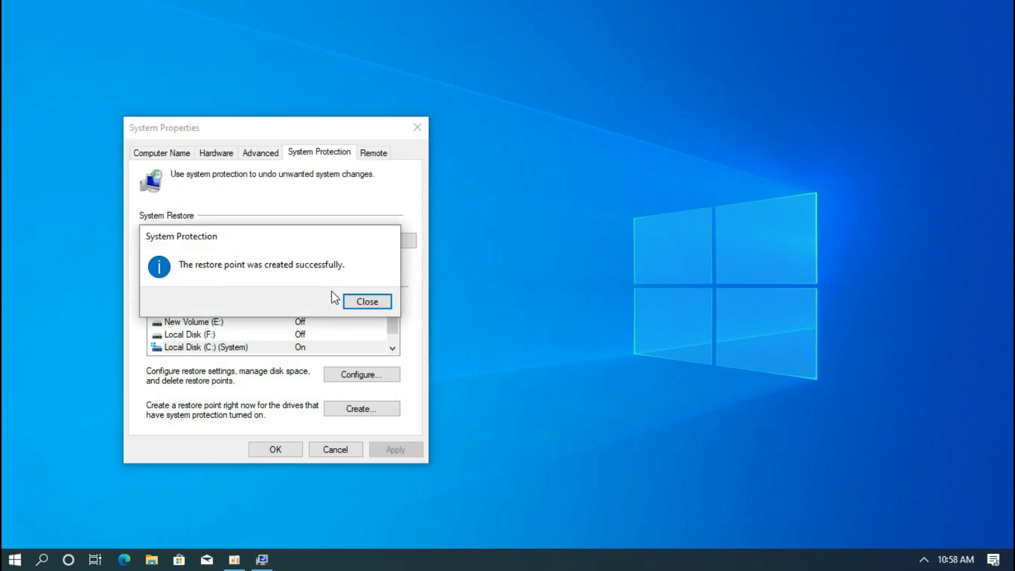
pyautogui.click(373, 301)
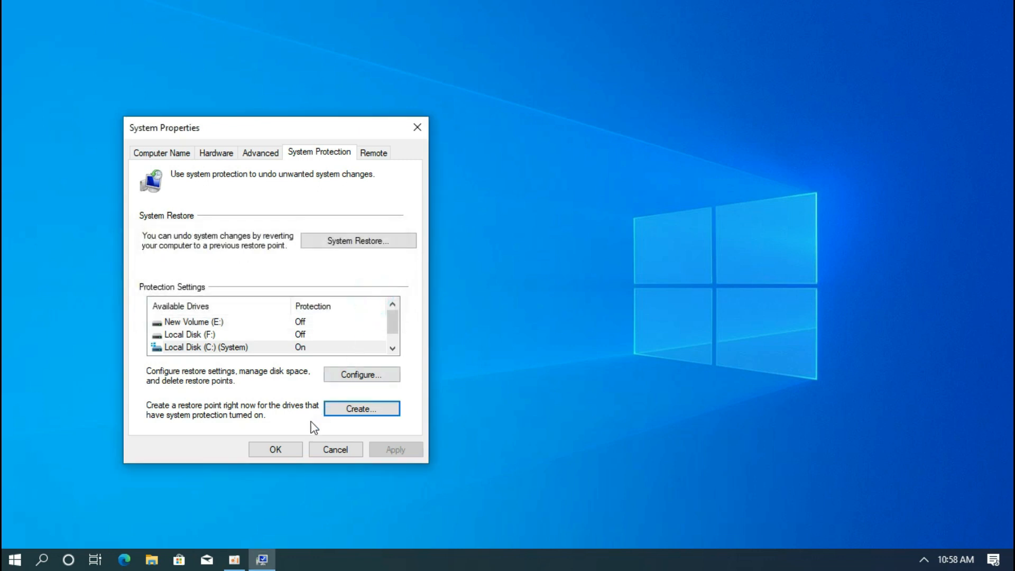
pyautogui.click(283, 450)
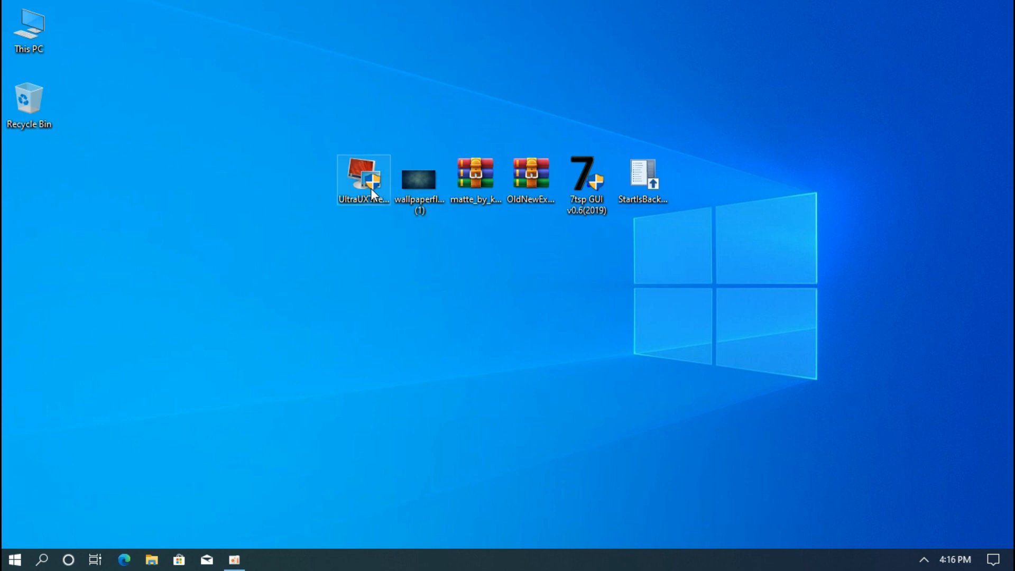
# Step: Start the UltraUXThemePatcher setup from the desktop, accept the license terms and proceed to the system information page
pyautogui.click(370, 189)
pyautogui.doubleClick(370, 188)
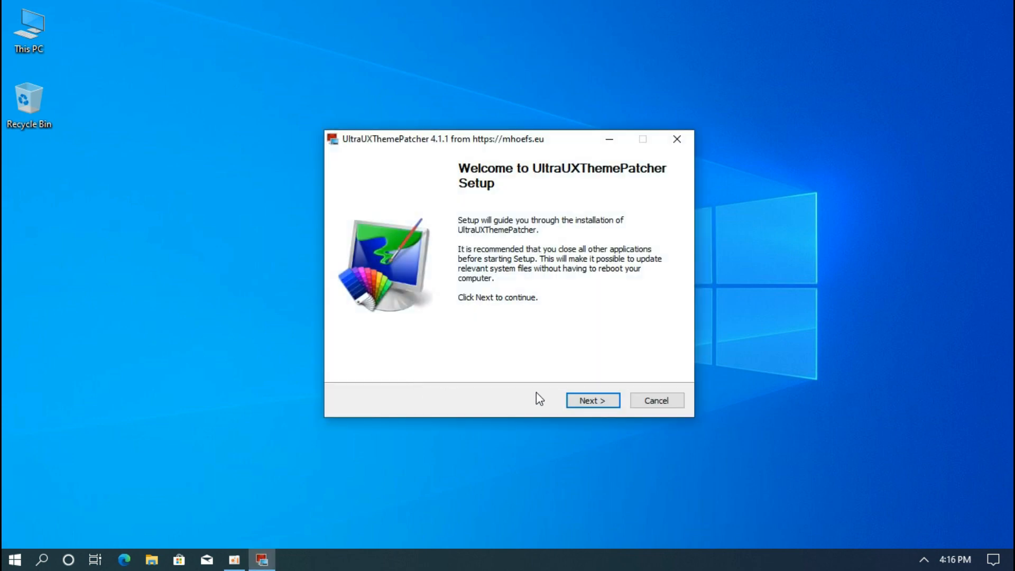
pyautogui.click(567, 400)
pyautogui.click(436, 366)
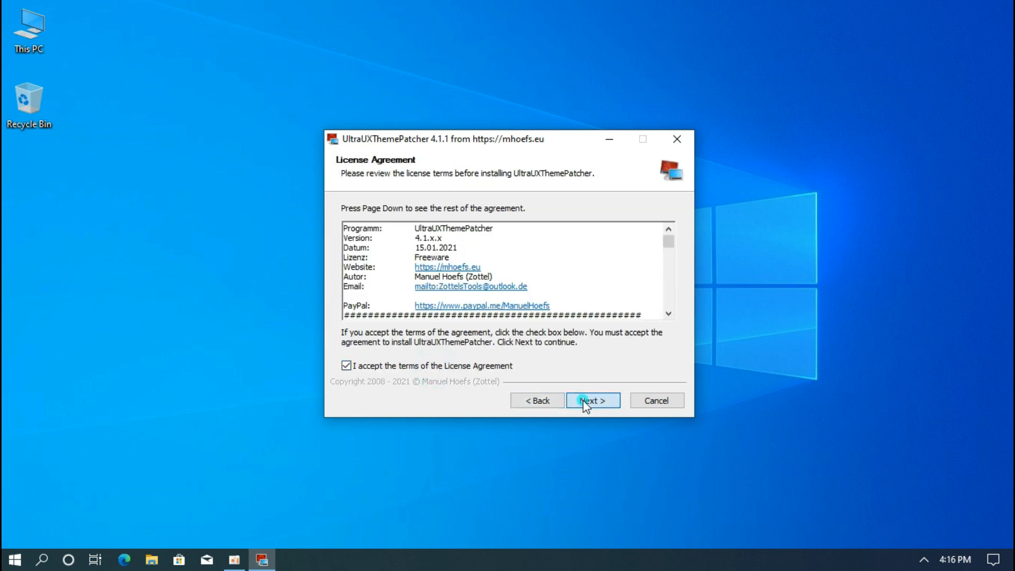
pyautogui.click(584, 403)
pyautogui.click(584, 402)
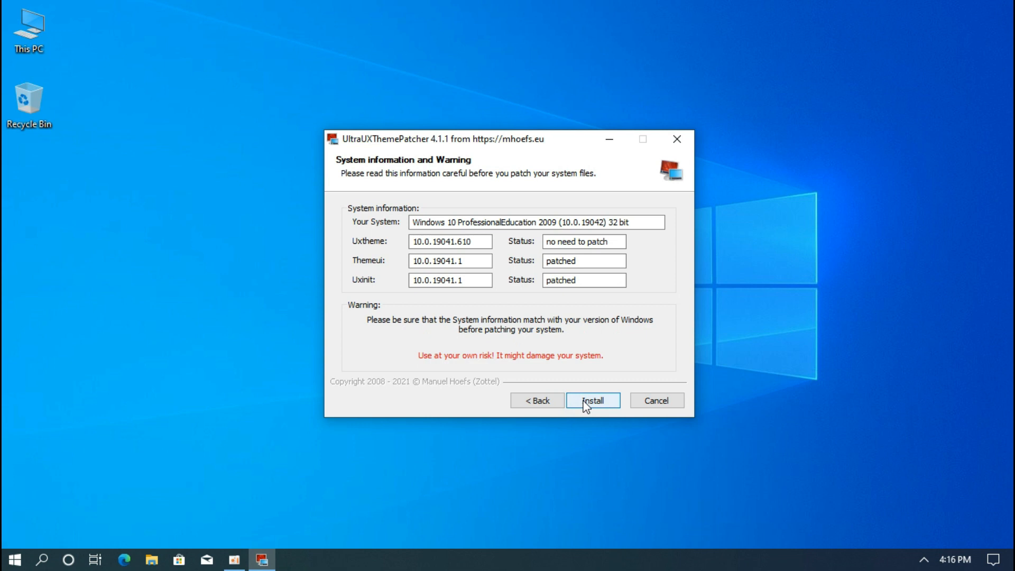
# Step: Install UltraUXThemePatcher and finish the setup wizard
pyautogui.click(584, 402)
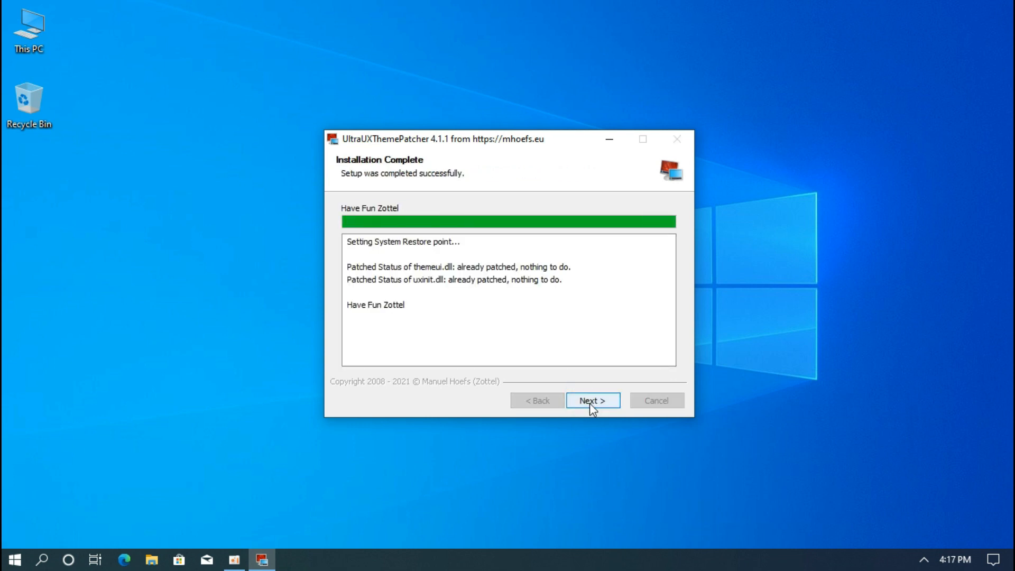
pyautogui.click(589, 403)
pyautogui.click(589, 403)
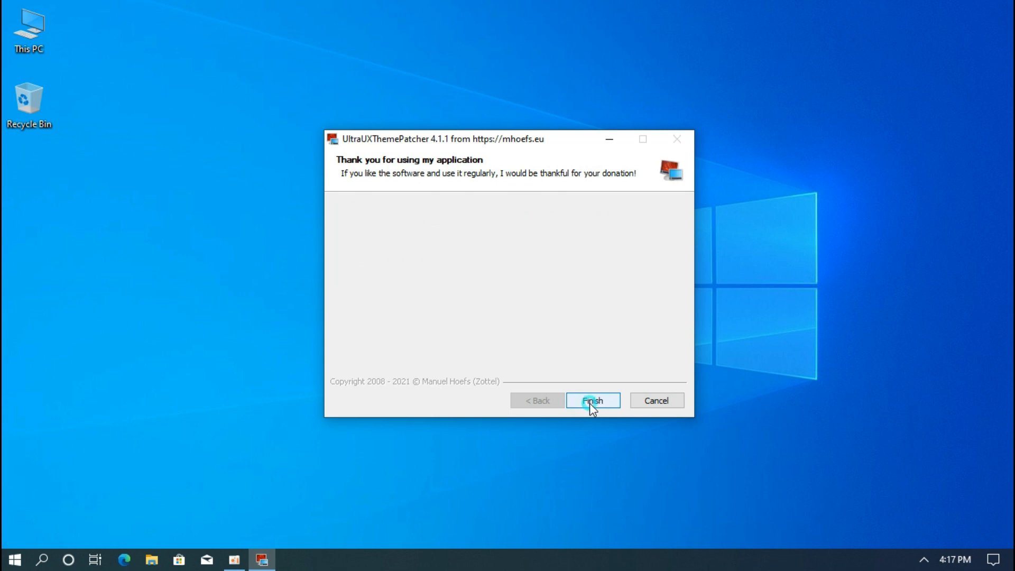
pyautogui.click(589, 402)
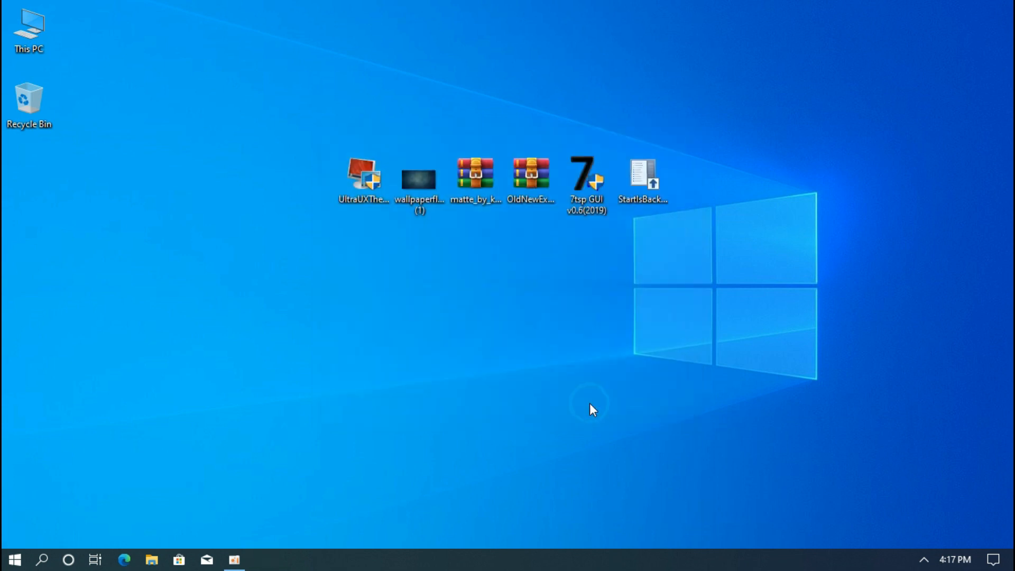
# Step: Set the wallpaperflare.com_wallpaper (1) image as the desktop background
pyautogui.rightClick(424, 186)
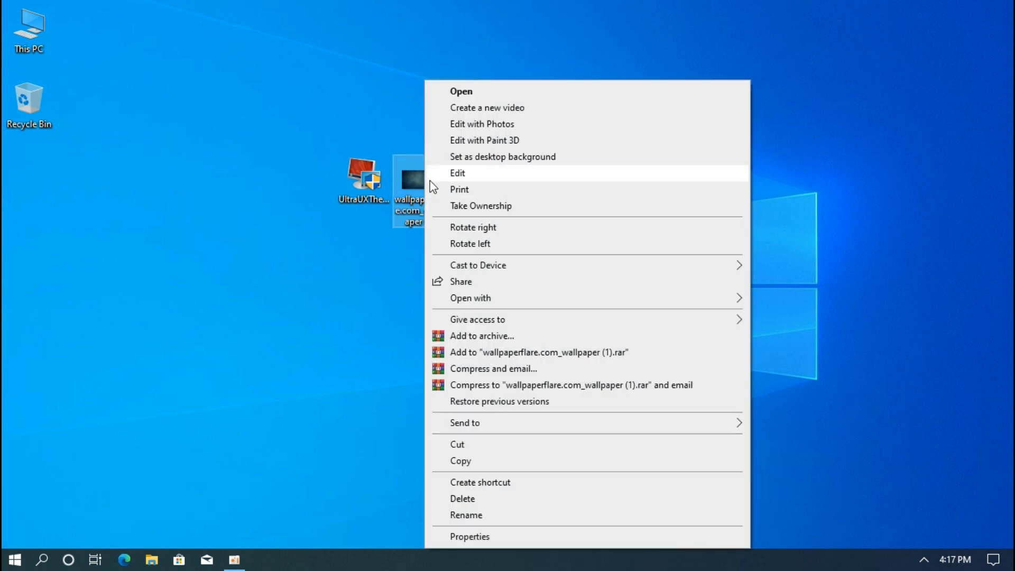
pyautogui.click(467, 157)
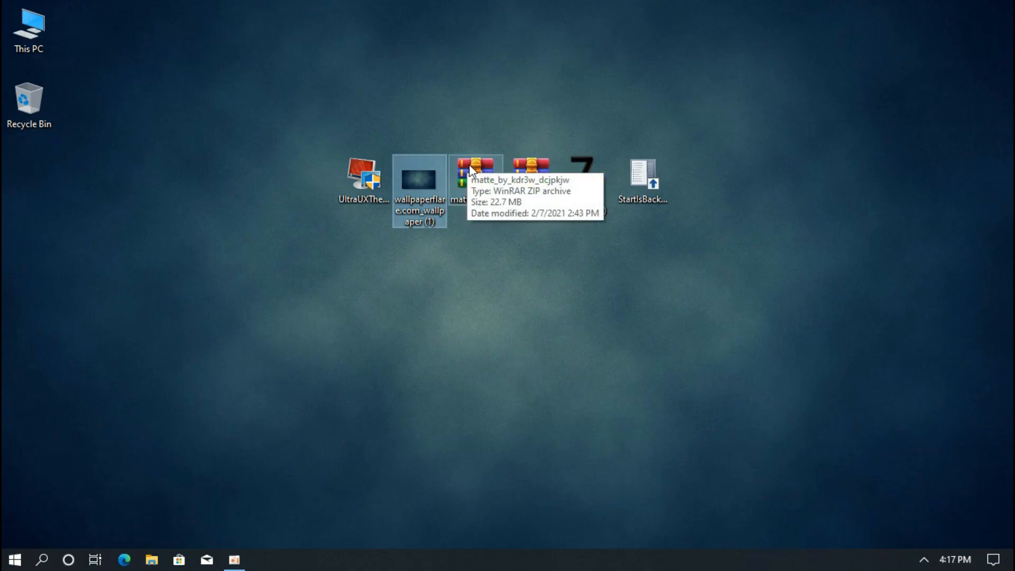
# Step: Extract the matte_by_kdr3w_dcjpkjw archive into a folder of the same name on the desktop
pyautogui.rightClick(470, 167)
pyautogui.click(502, 228)
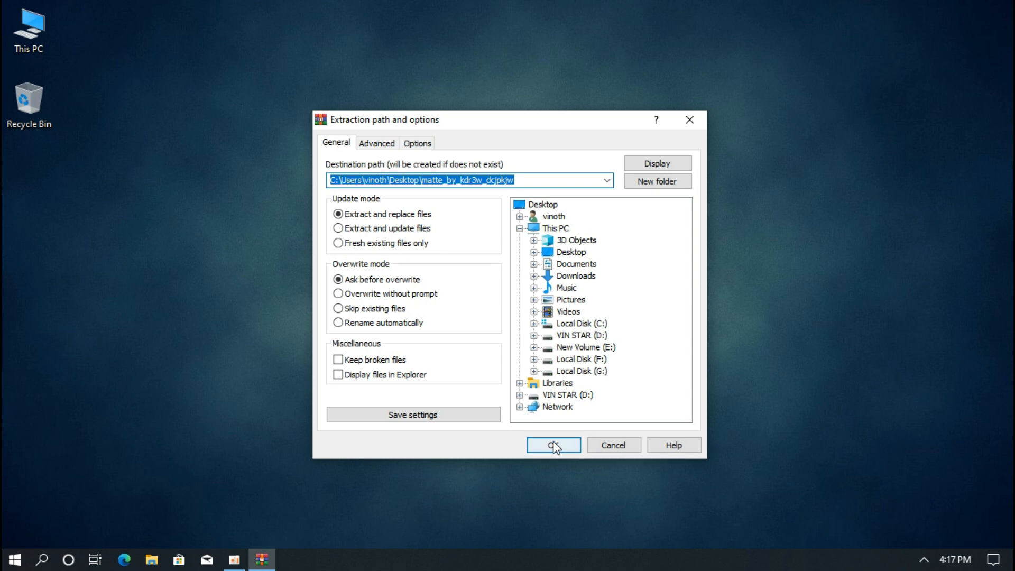
pyautogui.click(553, 445)
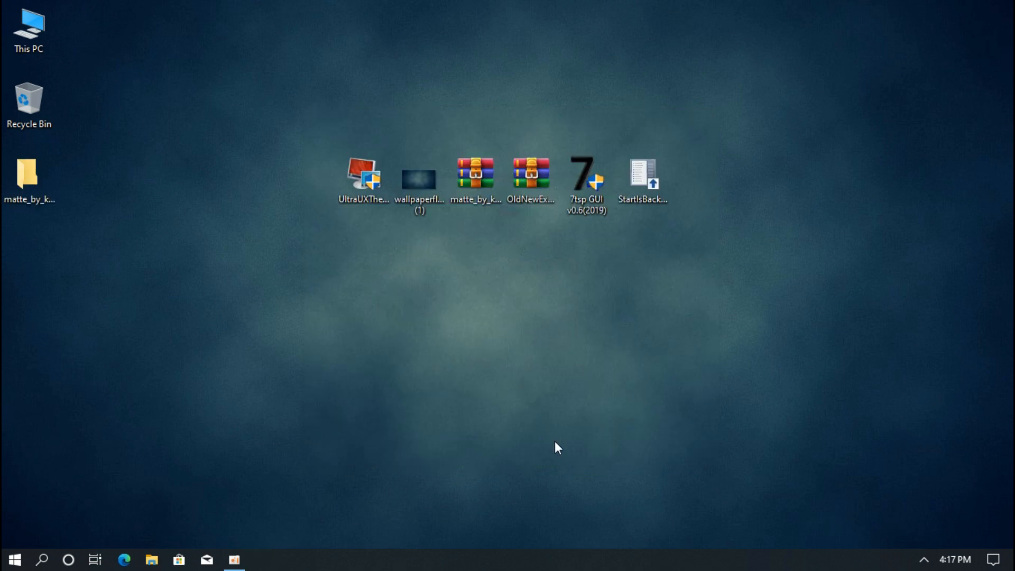
# Step: Cut the Matte folder and all Matte theme files from the Theme subfolder of the extracted matte folder
pyautogui.doubleClick(45, 192)
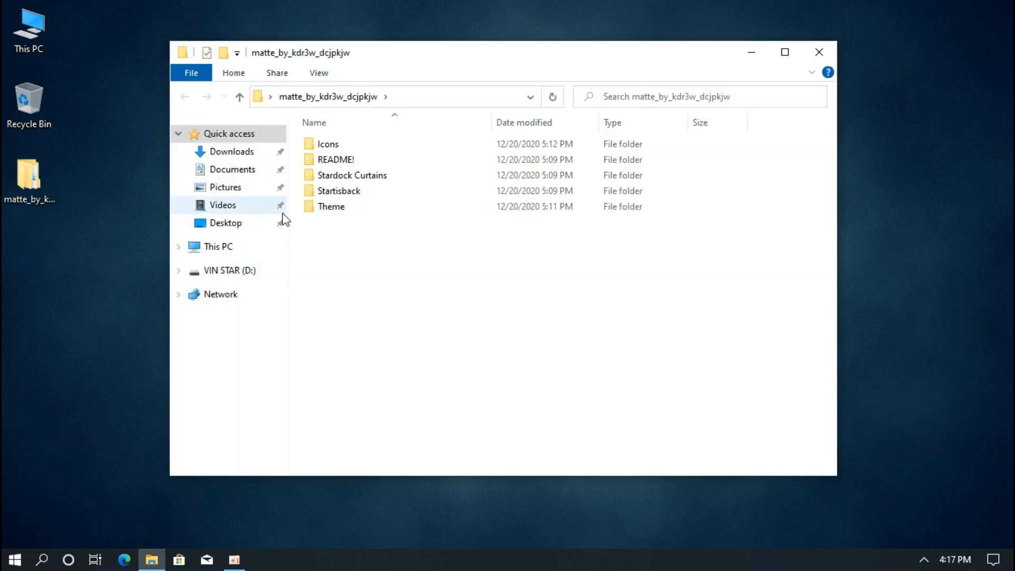
pyautogui.click(334, 212)
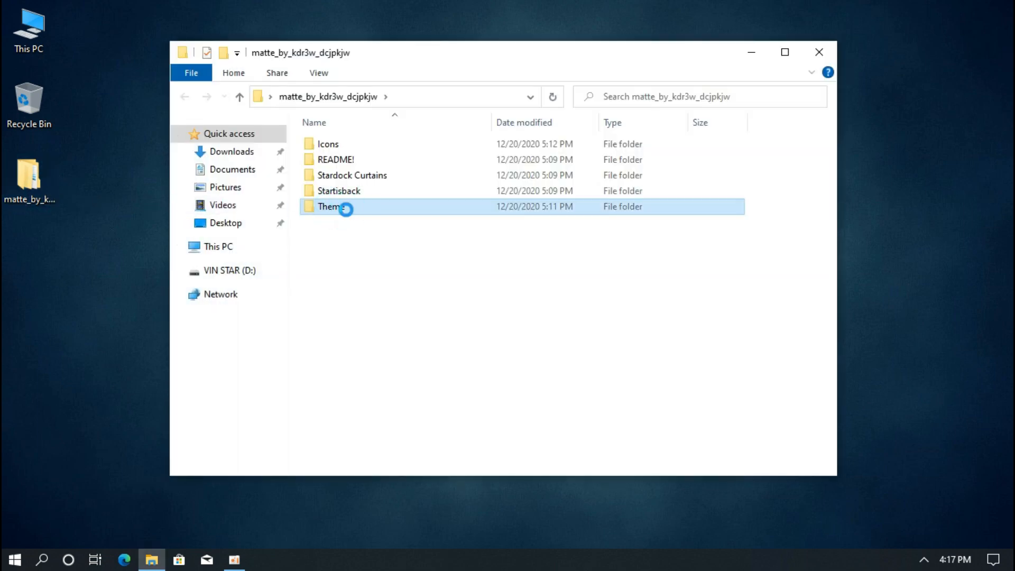
pyautogui.doubleClick(346, 210)
pyautogui.moveTo(351, 334); pyautogui.dragTo(358, 153)
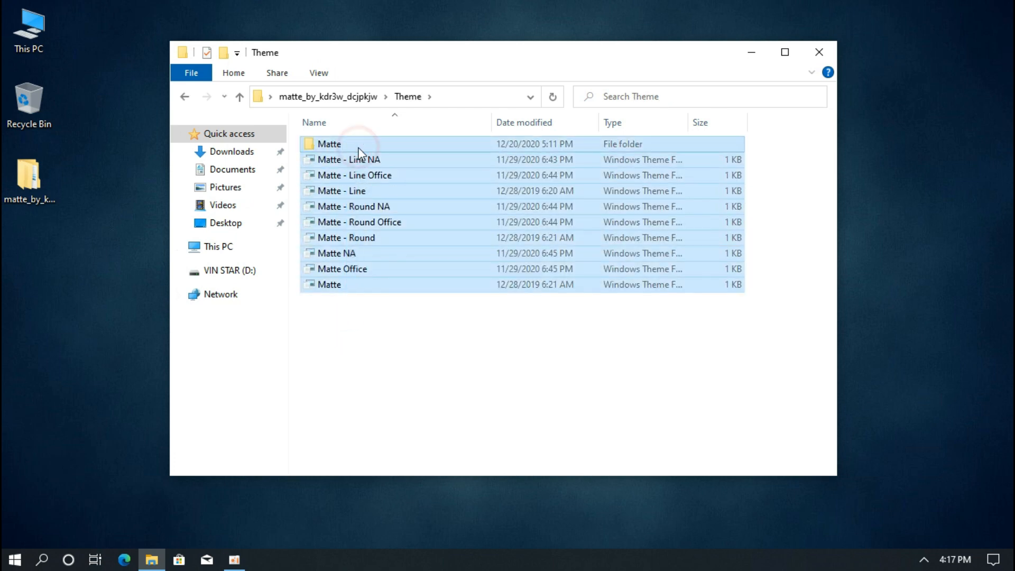
pyautogui.rightClick(359, 152)
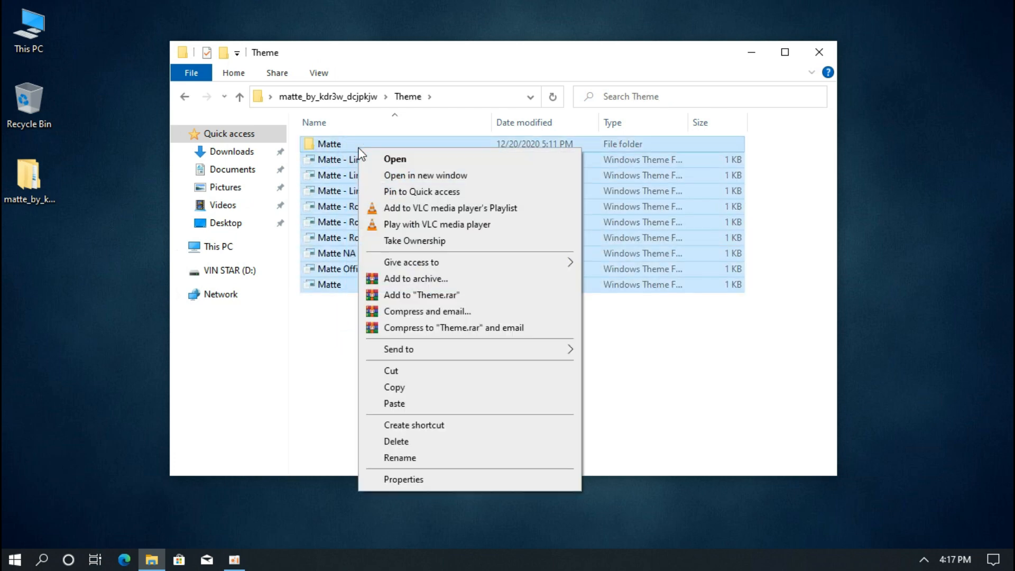
pyautogui.click(392, 372)
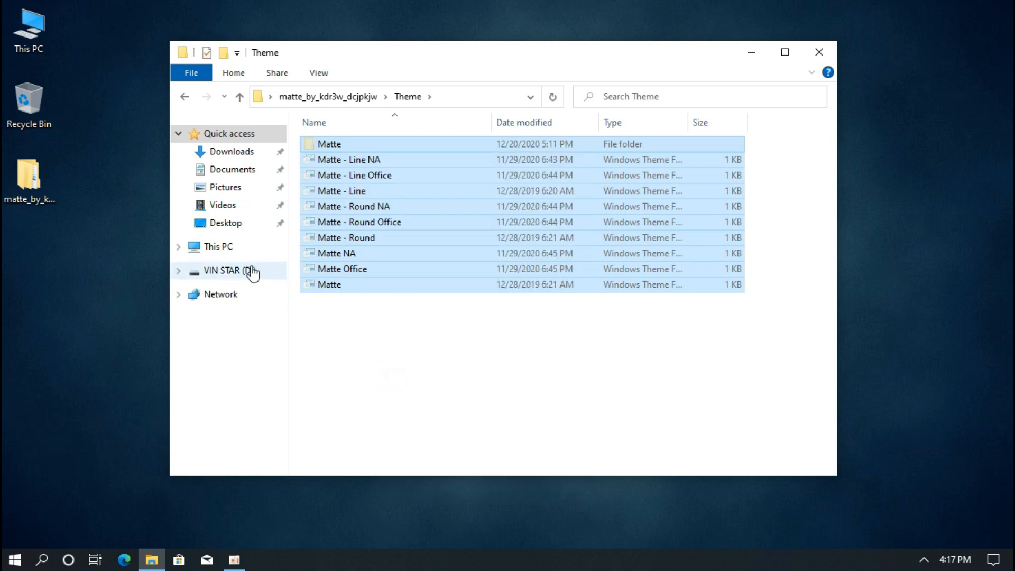
# Step: Paste the cut Matte folder and theme files into C:\Windows\Resources\Themes and close the folder window
pyautogui.click(248, 249)
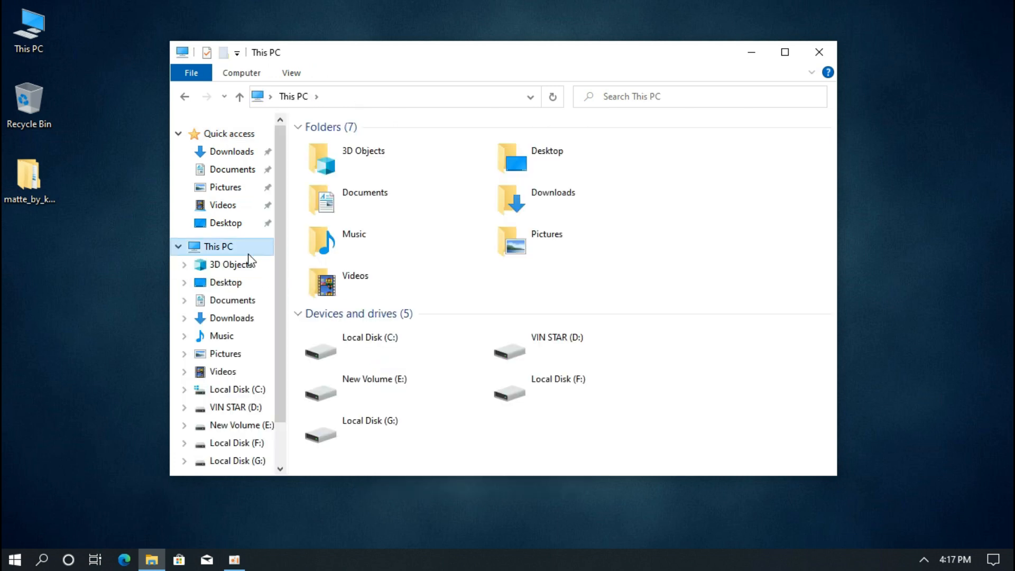
pyautogui.click(356, 343)
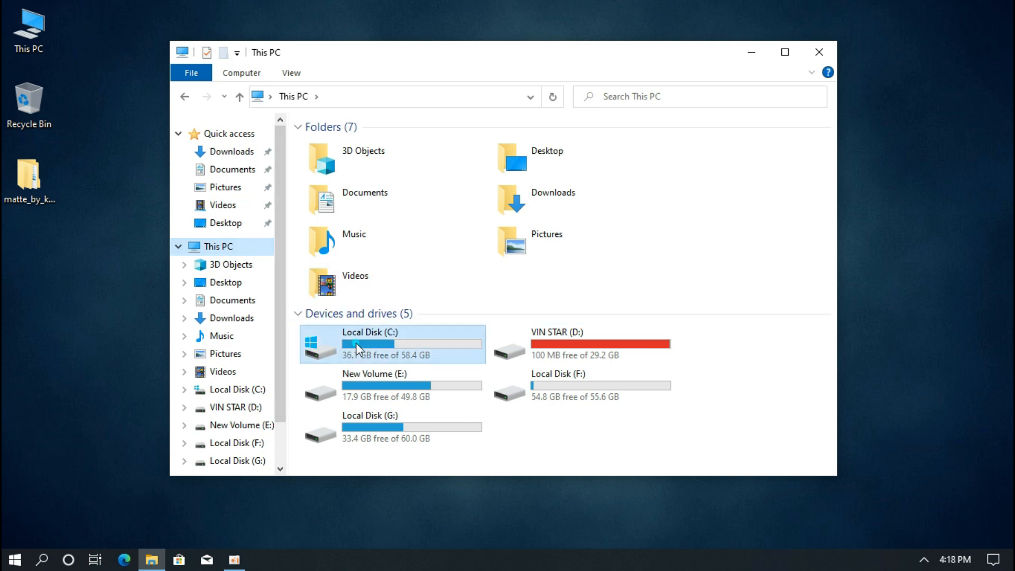
pyautogui.doubleClick(356, 342)
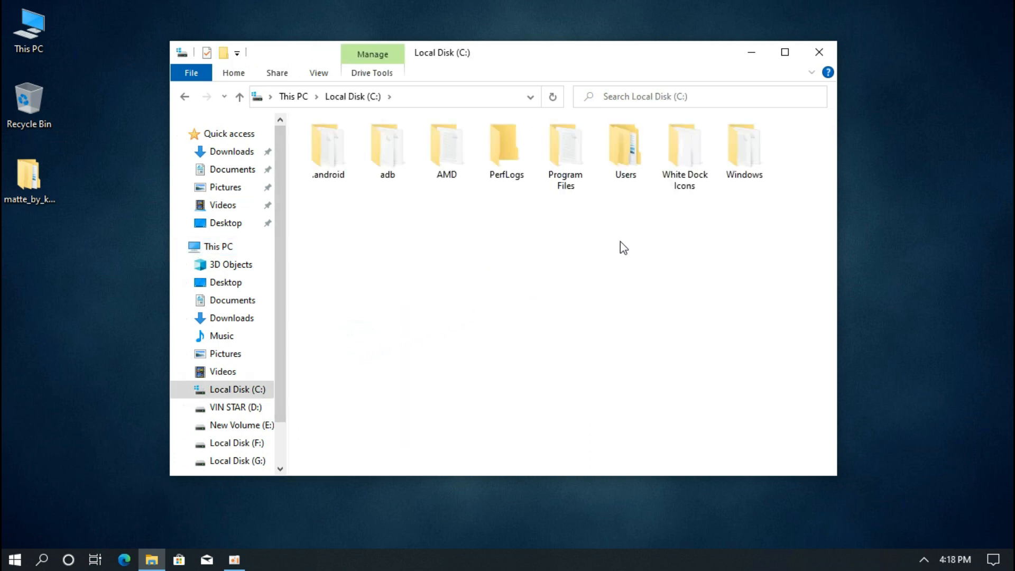
pyautogui.doubleClick(733, 171)
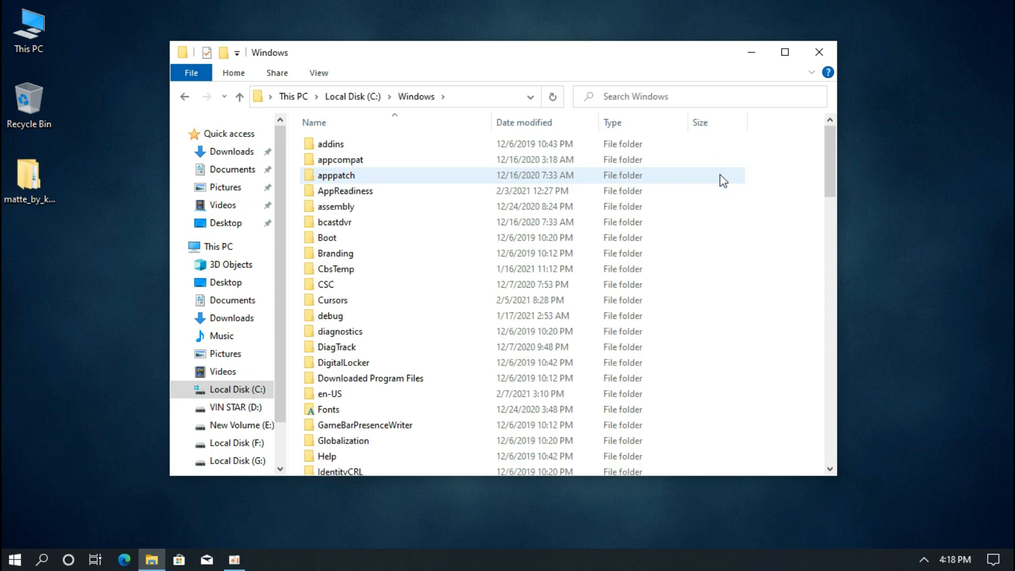
pyautogui.scroll(-12, 584, 232)
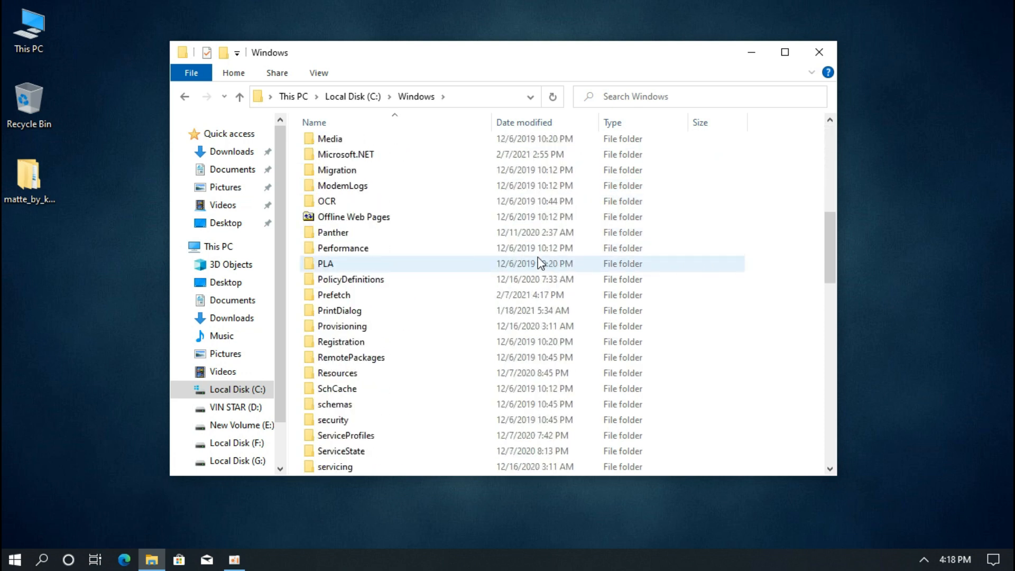
pyautogui.click(379, 280)
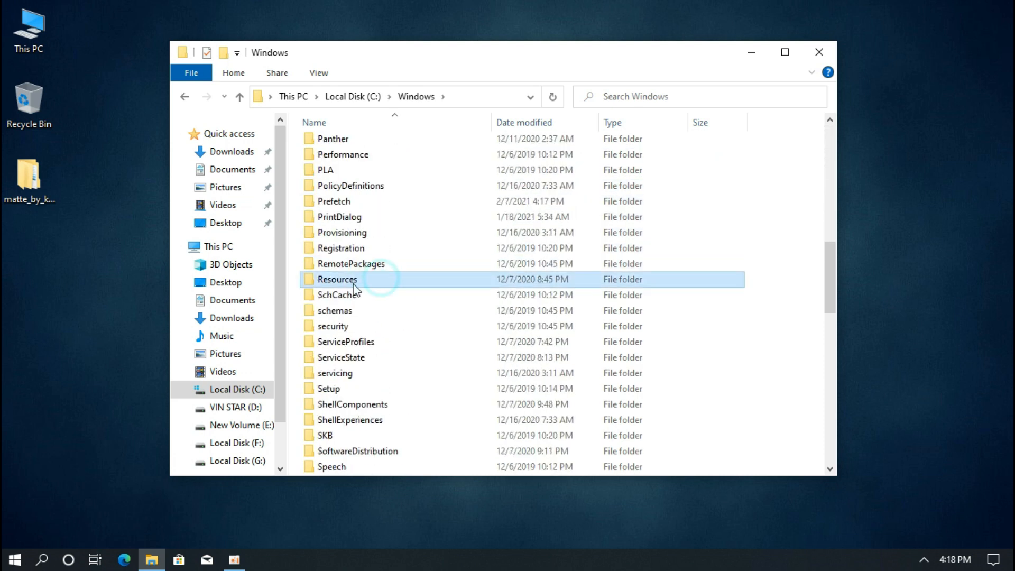
pyautogui.doubleClick(354, 284)
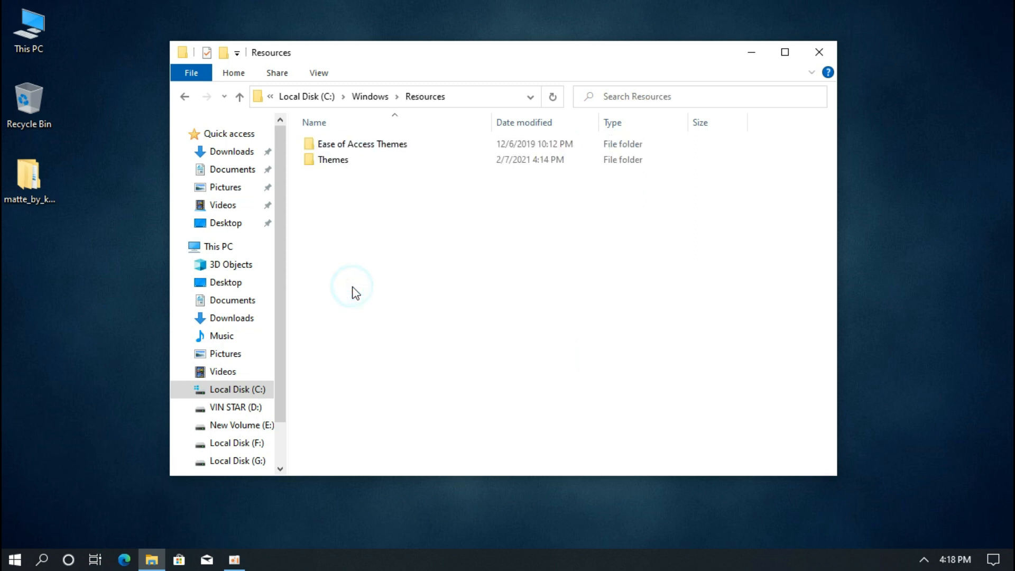
pyautogui.doubleClick(362, 161)
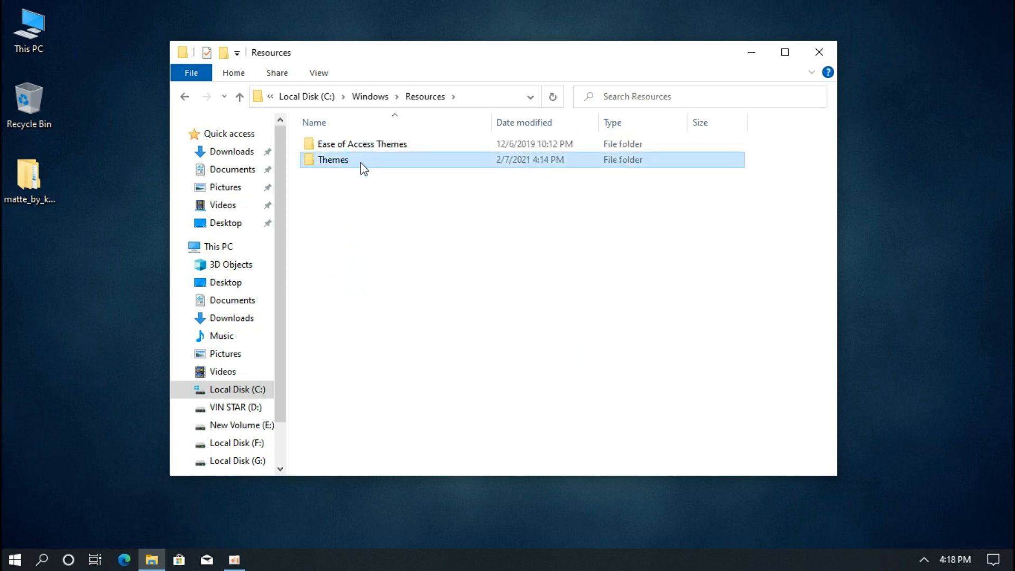
pyautogui.rightClick(380, 231)
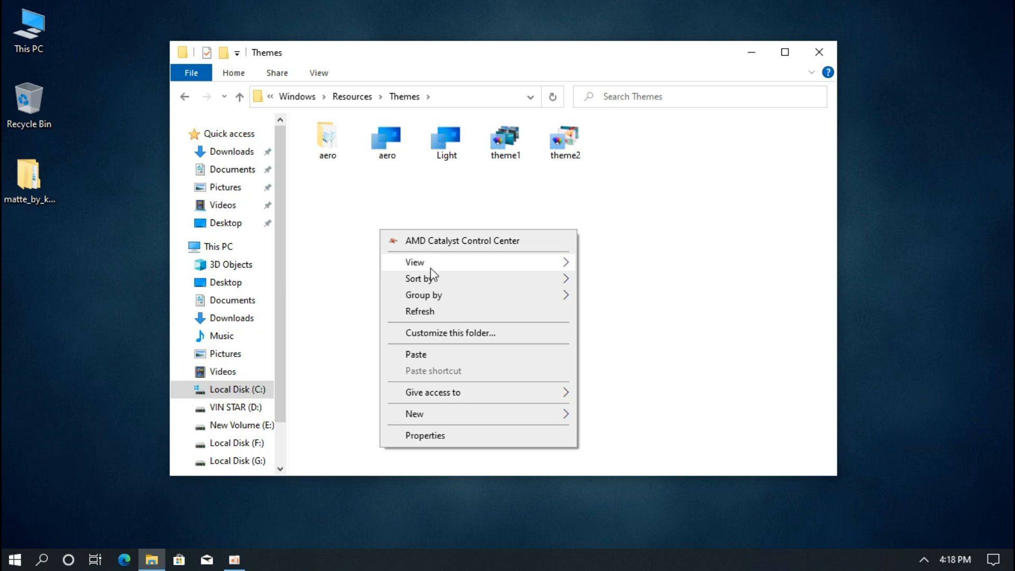
pyautogui.click(423, 355)
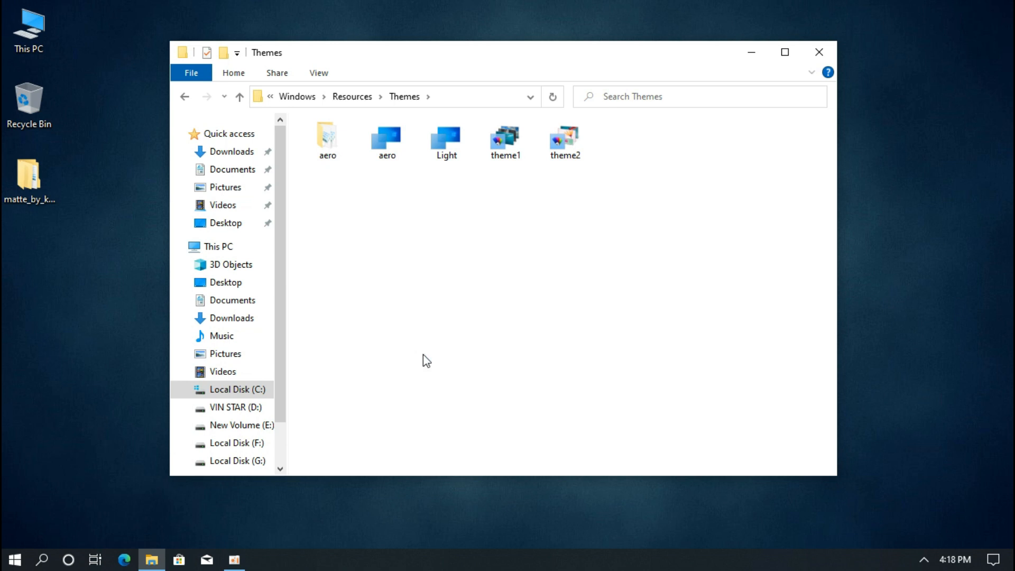
pyautogui.click(448, 213)
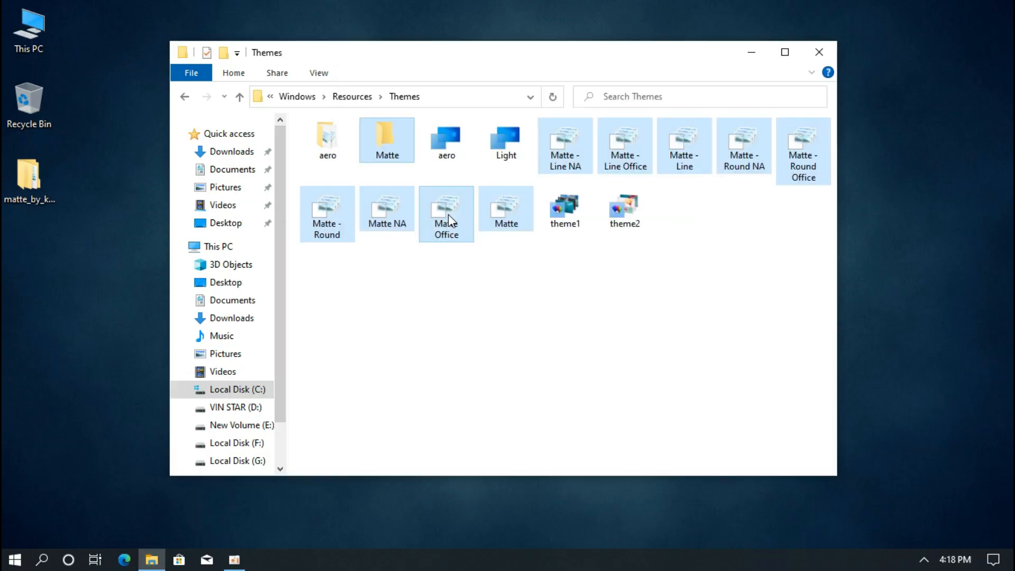
pyautogui.click(826, 51)
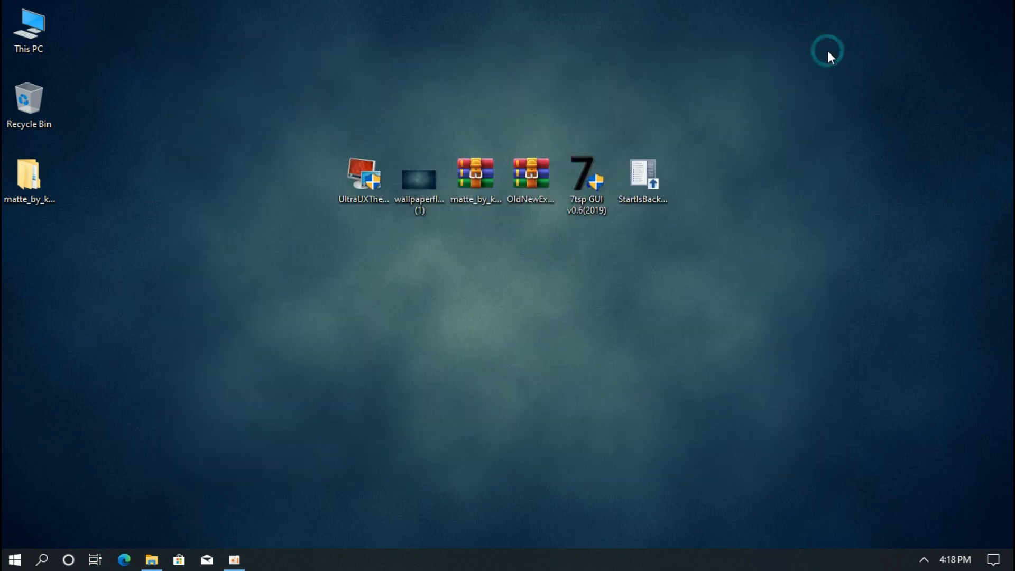
# Step: Apply the Matte - Round theme in the Personalization settings and check its look in a This PC window
pyautogui.rightClick(683, 155)
pyautogui.click(705, 353)
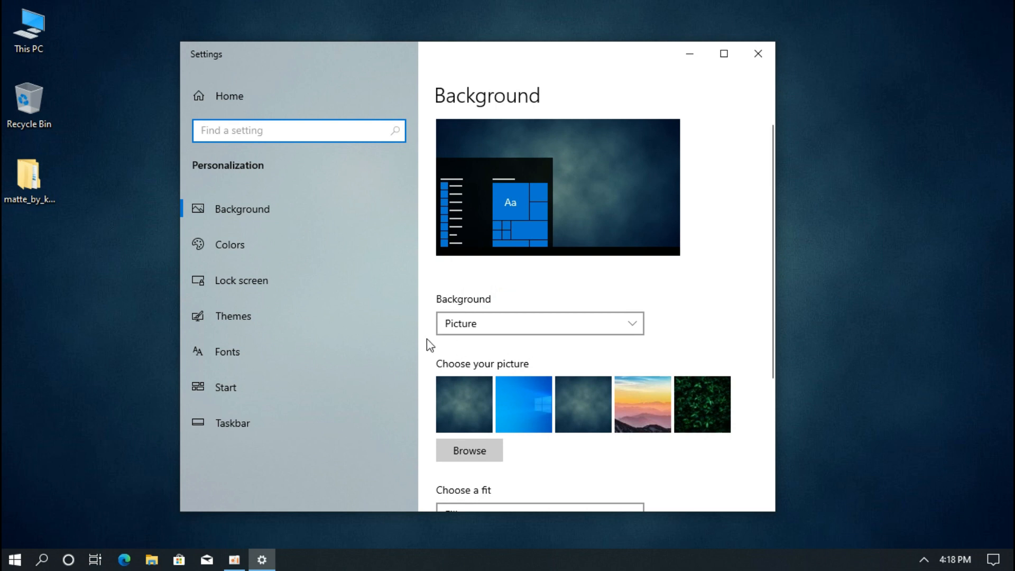
pyautogui.click(366, 328)
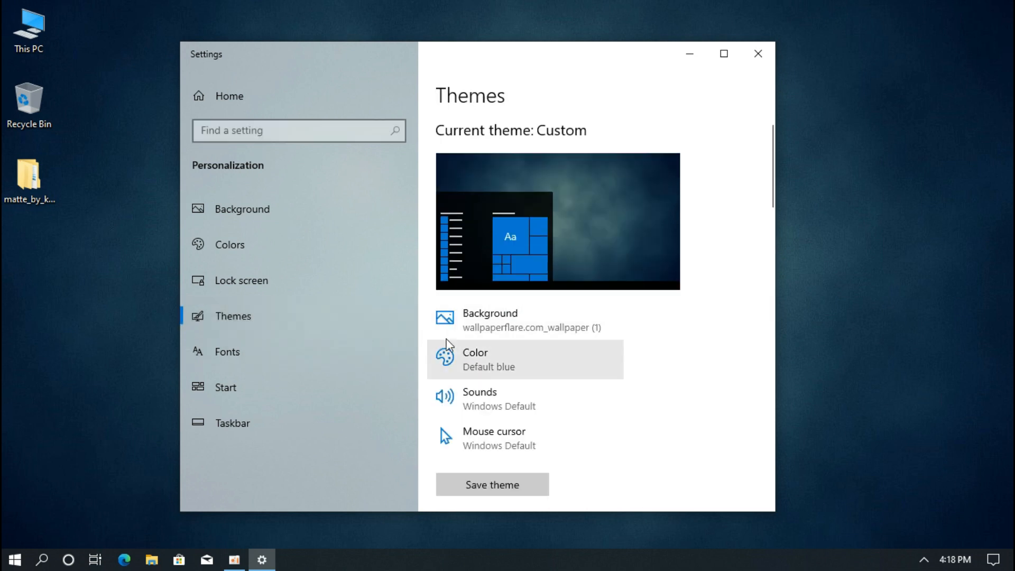
pyautogui.scroll(-12, 475, 351)
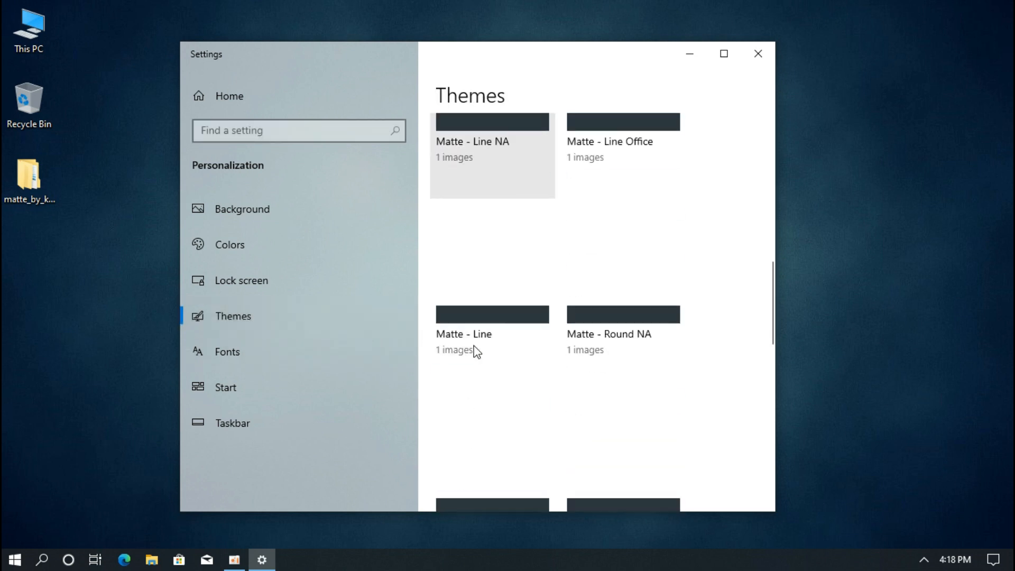
pyautogui.scroll(-4, 476, 351)
pyautogui.scroll(-1, 501, 335)
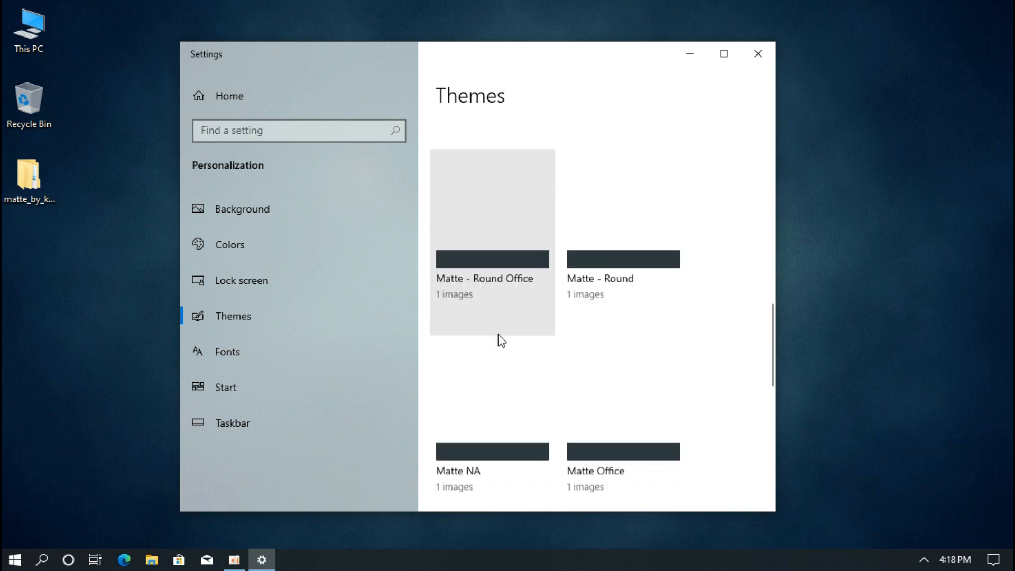
pyautogui.click(624, 256)
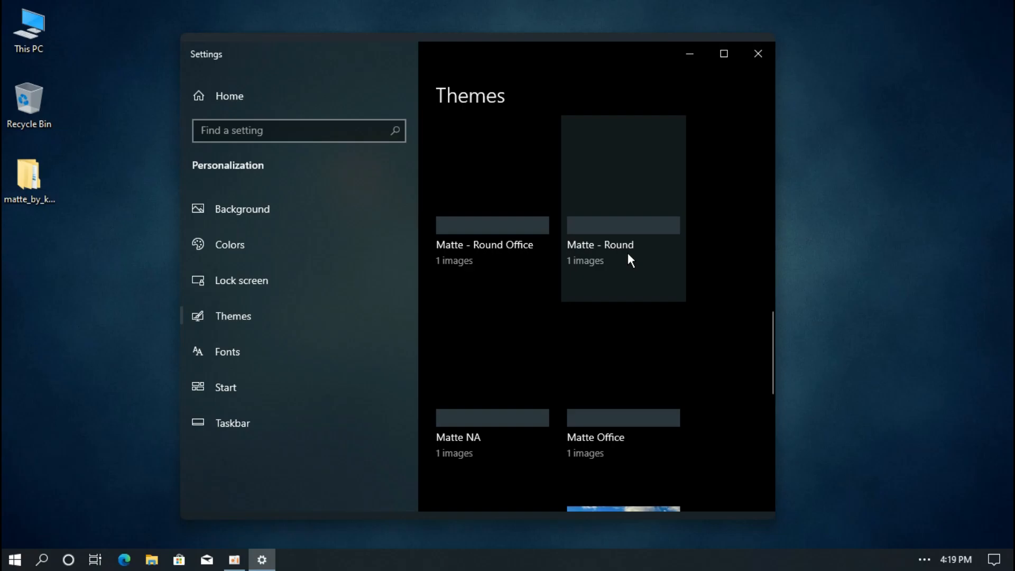
pyautogui.click(758, 56)
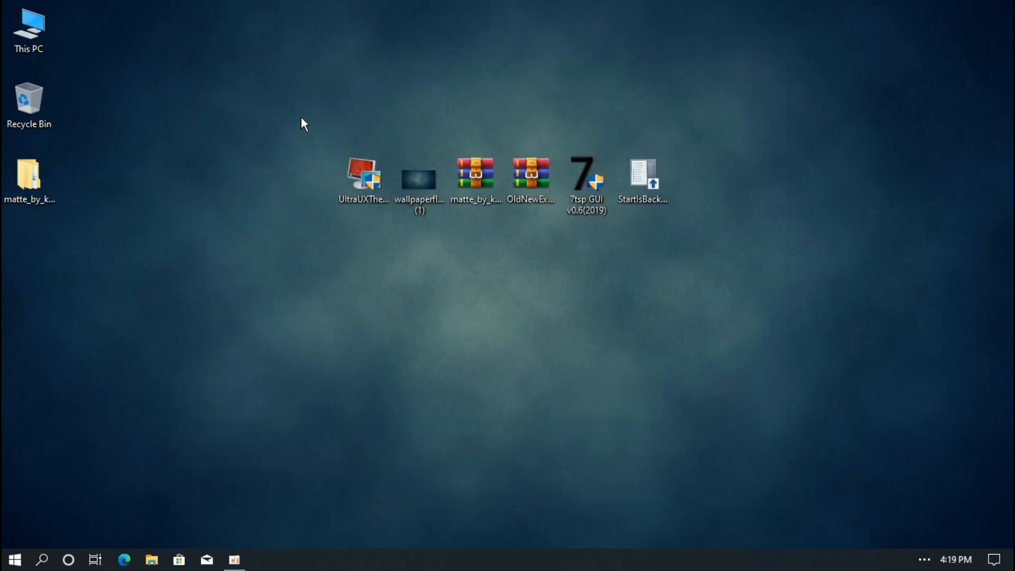
pyautogui.doubleClick(43, 35)
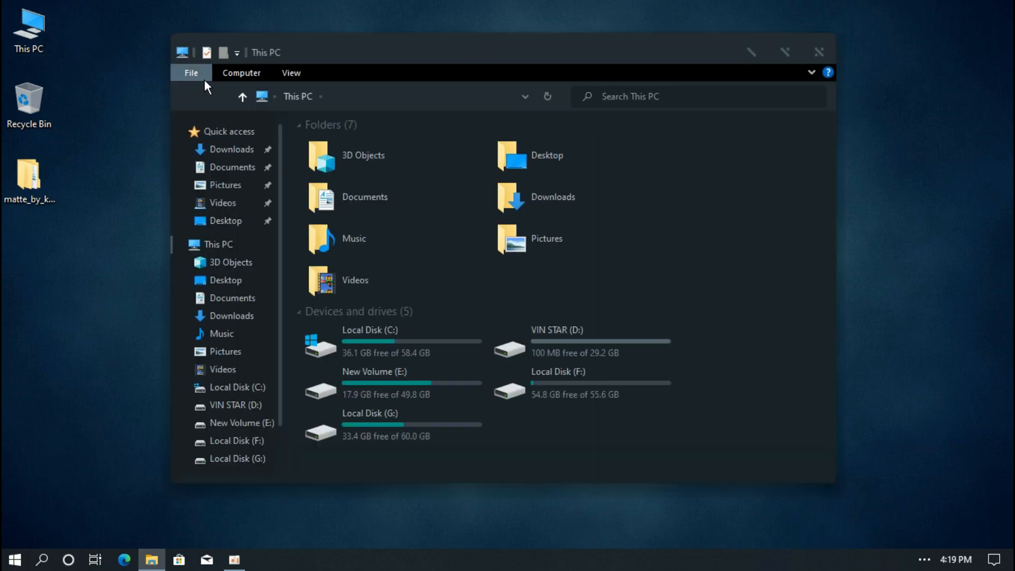
pyautogui.moveTo(331, 50); pyautogui.dragTo(381, 56)
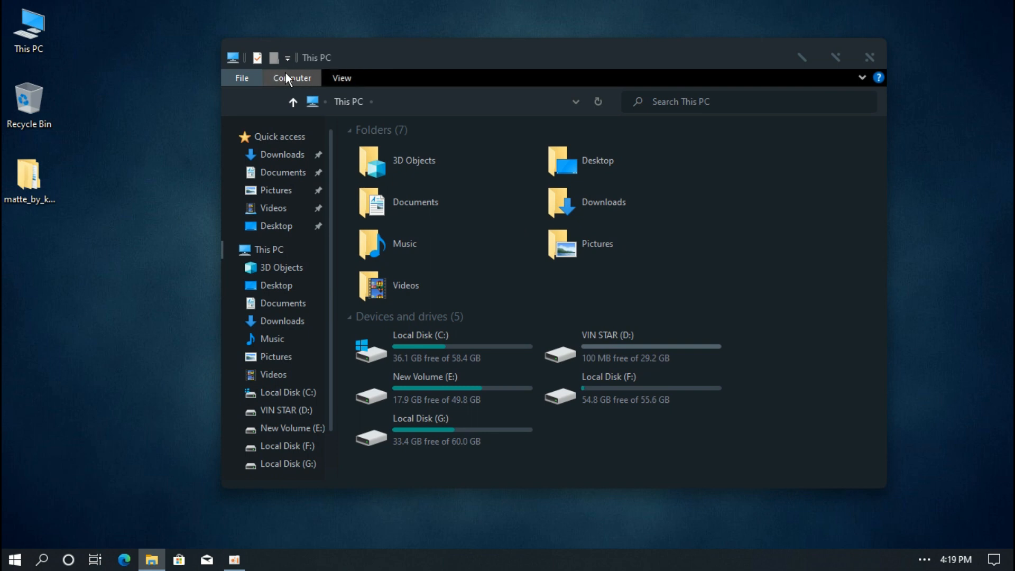
pyautogui.click(868, 57)
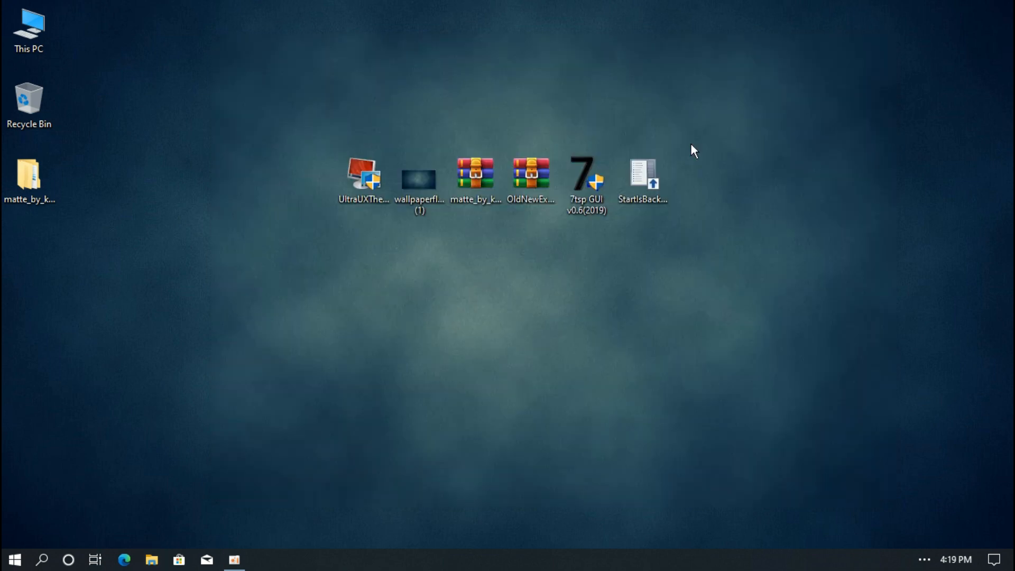
# Step: Extract the OldNewExplorer archive into an OldNewExplorer folder on the desktop, keeping the default extraction options
pyautogui.rightClick(531, 172)
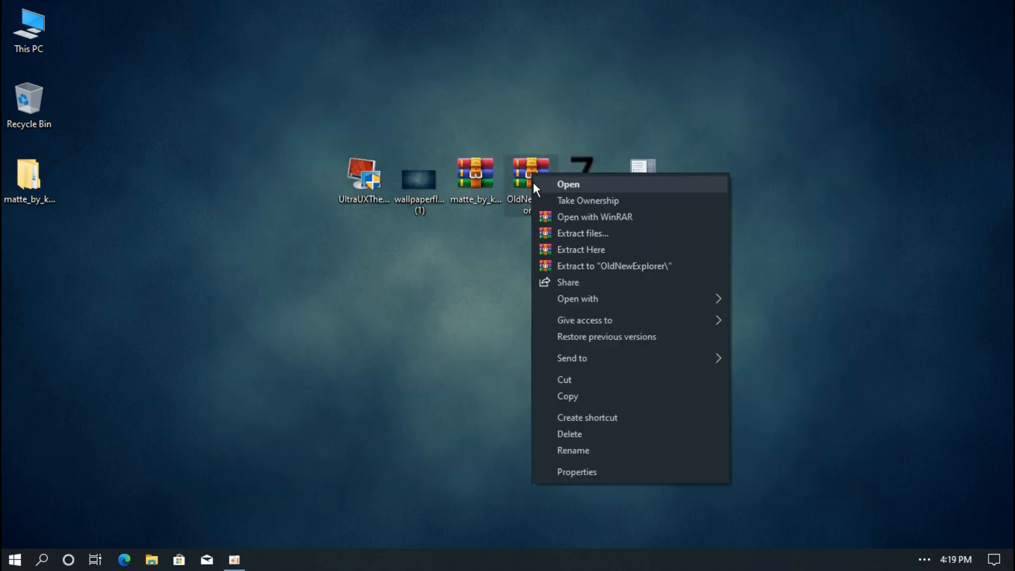
pyautogui.click(549, 238)
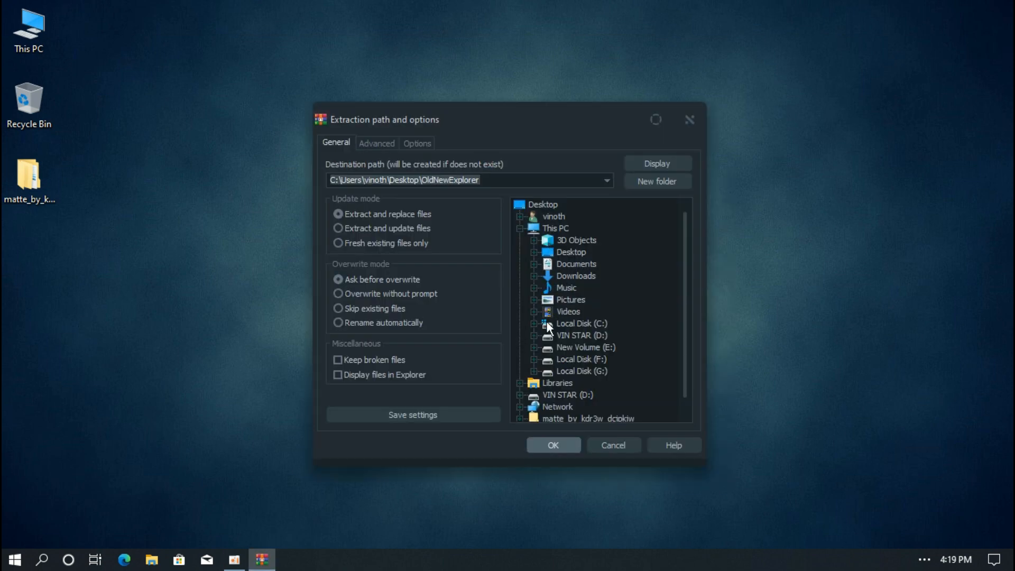
pyautogui.click(547, 446)
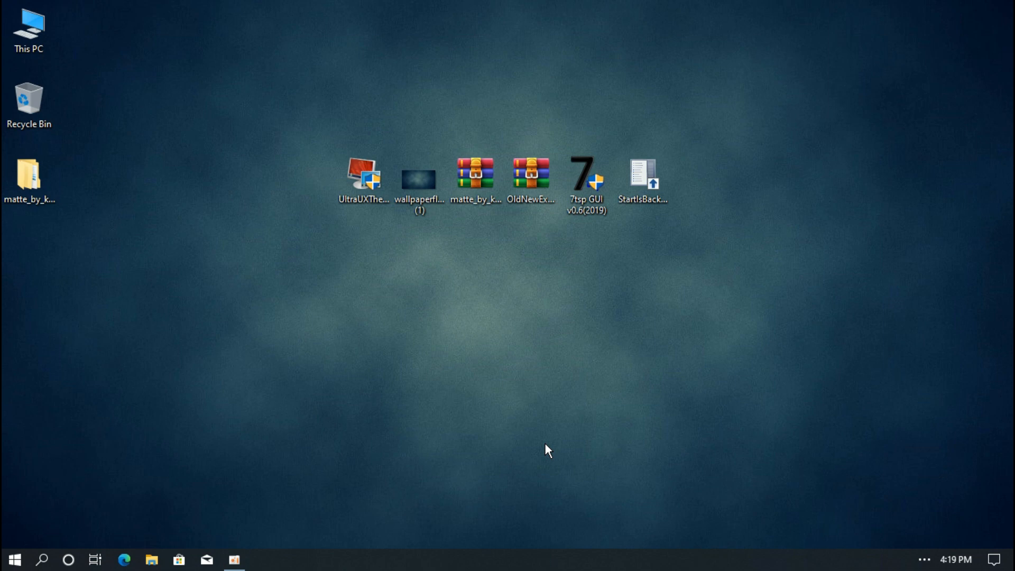
# Step: Install the OldNewExplorer shell extension with classical drive grouping, libraries, command bar, and hidden caption text, caption icon and Up button, and check This PC
pyautogui.doubleClick(46, 258)
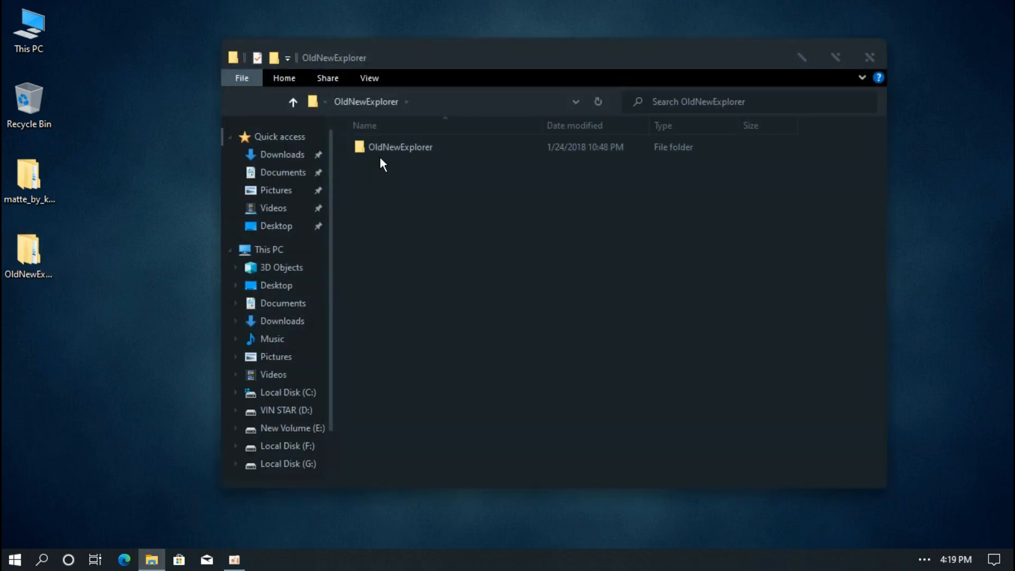
pyautogui.doubleClick(382, 153)
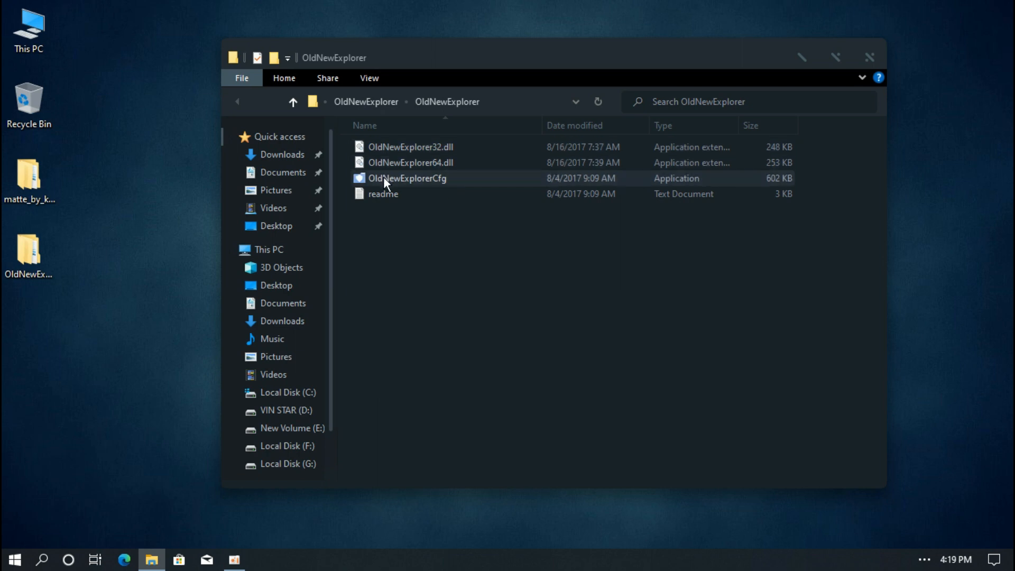
pyautogui.doubleClick(384, 179)
pyautogui.click(380, 183)
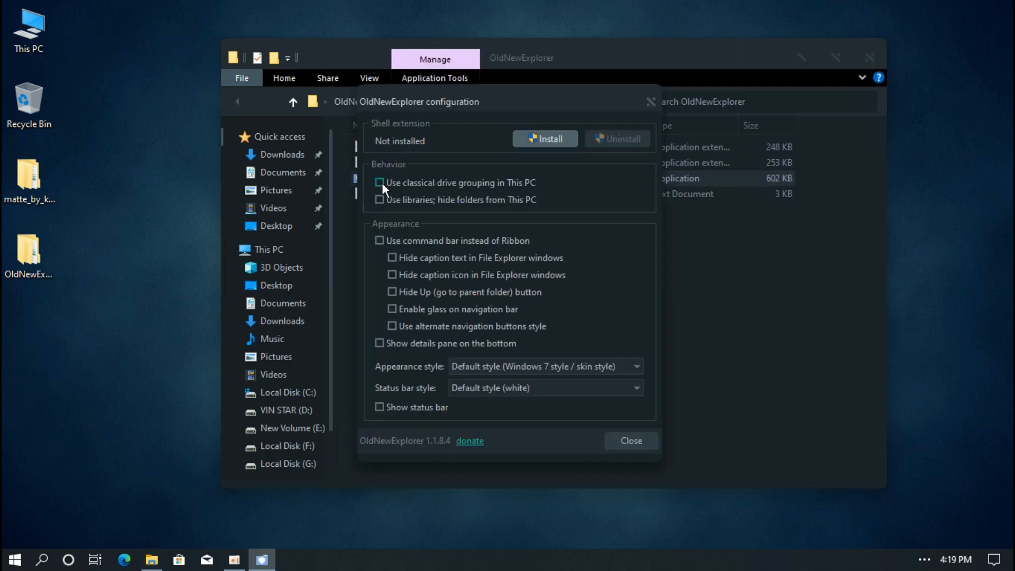
pyautogui.click(379, 241)
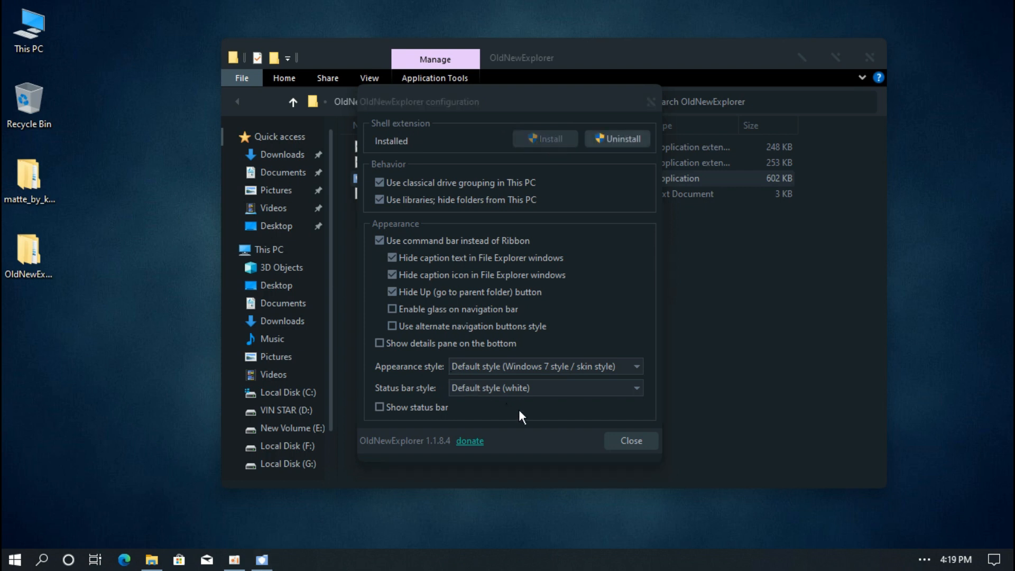
pyautogui.click(619, 443)
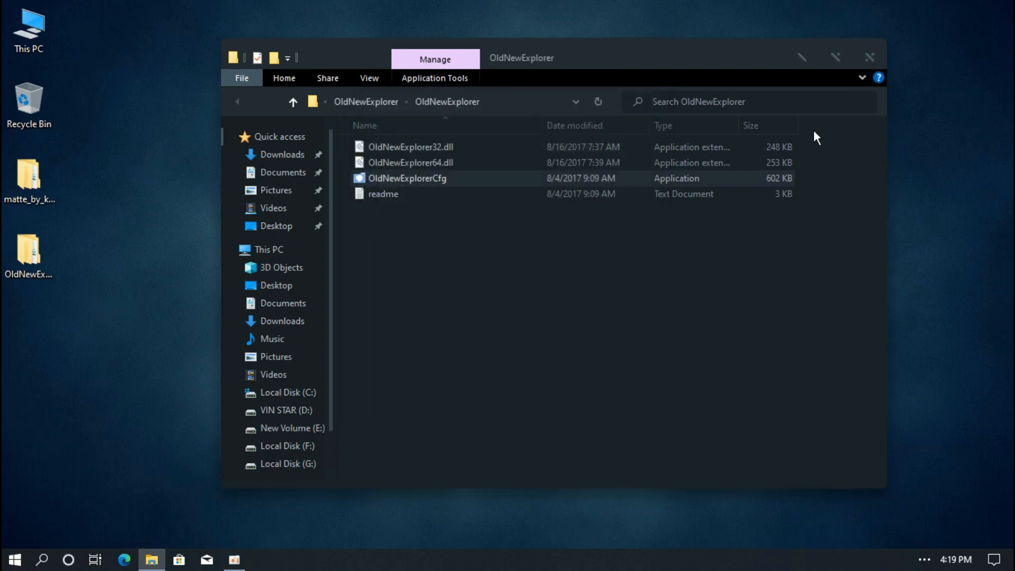
pyautogui.click(867, 59)
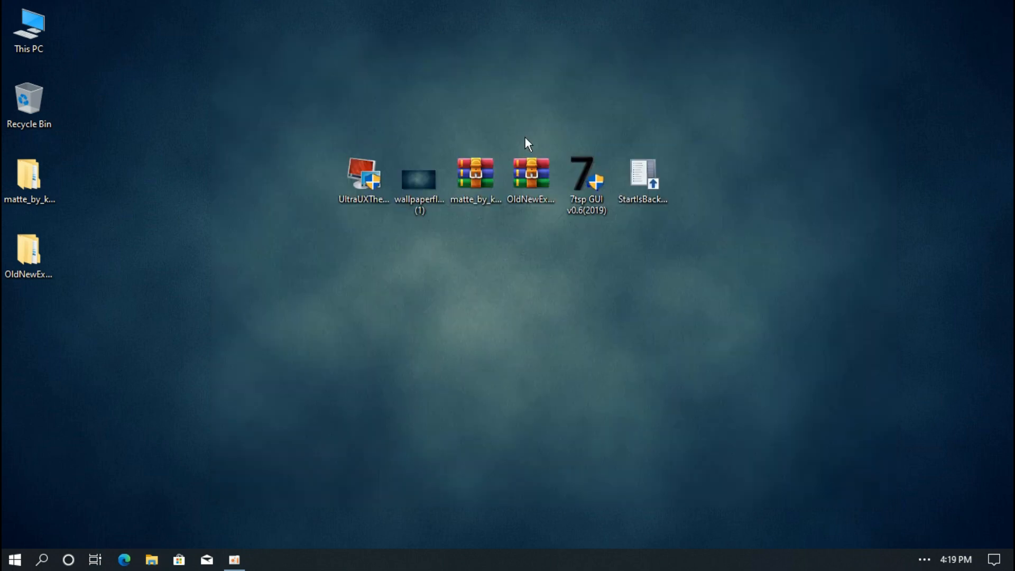
pyautogui.doubleClick(29, 43)
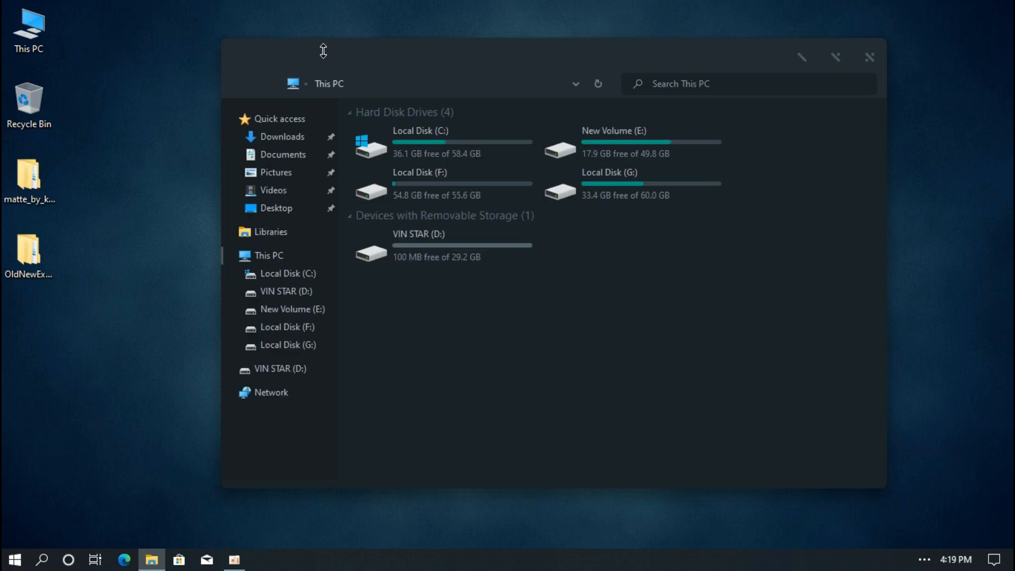
pyautogui.moveTo(331, 53)
pyautogui.mouseDown()
pyautogui.moveTo(336, 79)
pyautogui.moveTo(323, 64)
pyautogui.mouseUp()
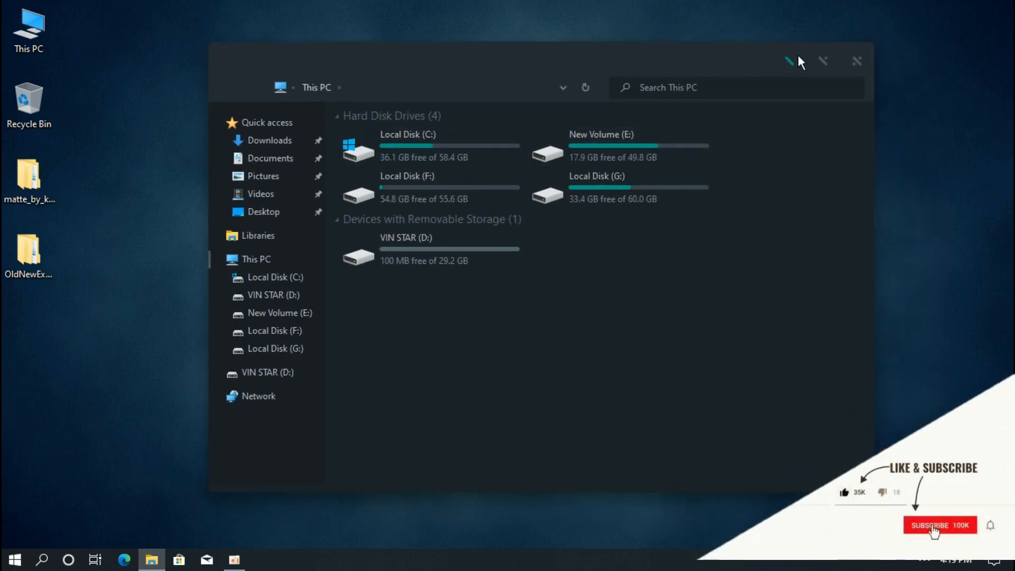
pyautogui.click(857, 61)
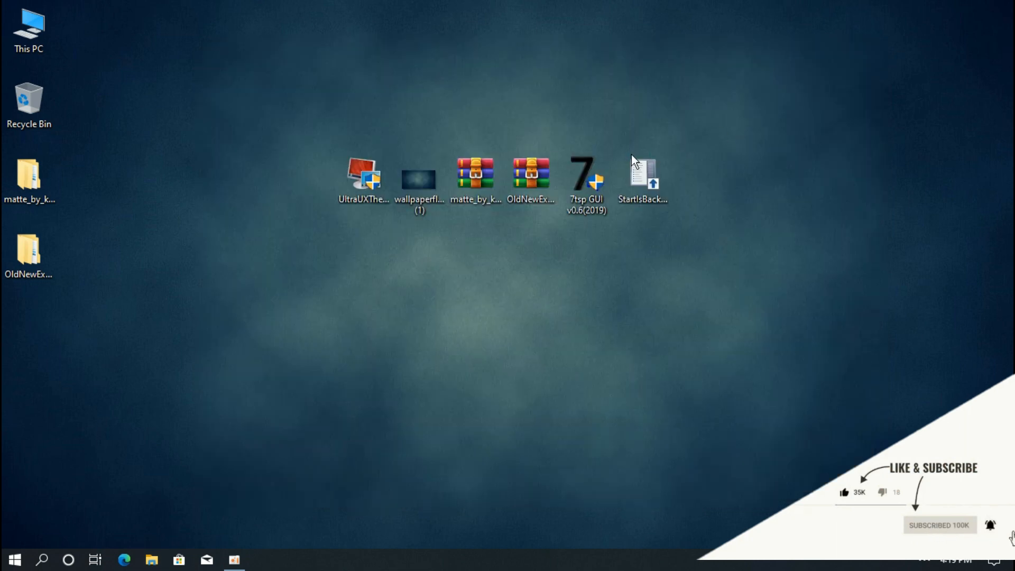
# Step: Rename 7tsp mattemis.7z.remove in the Matte folder's Icons\7tsp icon pack subfolder to 7tsp mattemis.7z, accept the extension change and close the window
pyautogui.doubleClick(40, 185)
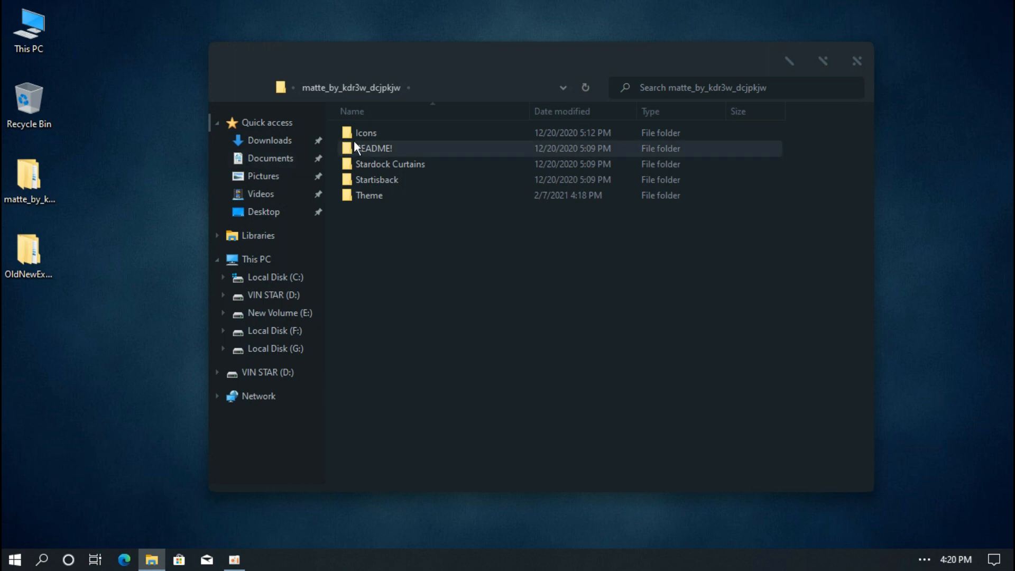
pyautogui.doubleClick(372, 135)
pyautogui.doubleClick(385, 136)
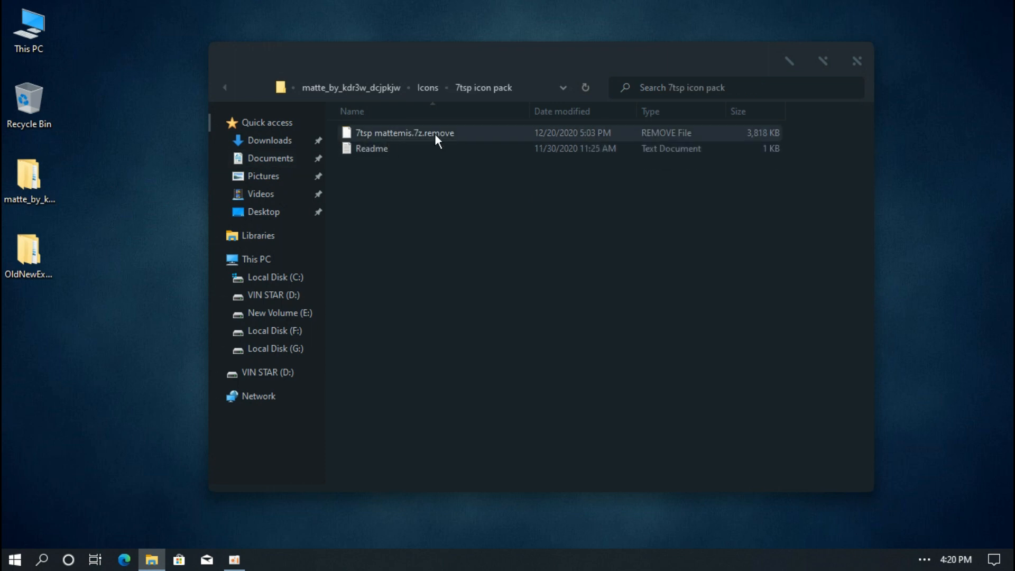
pyautogui.rightClick(436, 134)
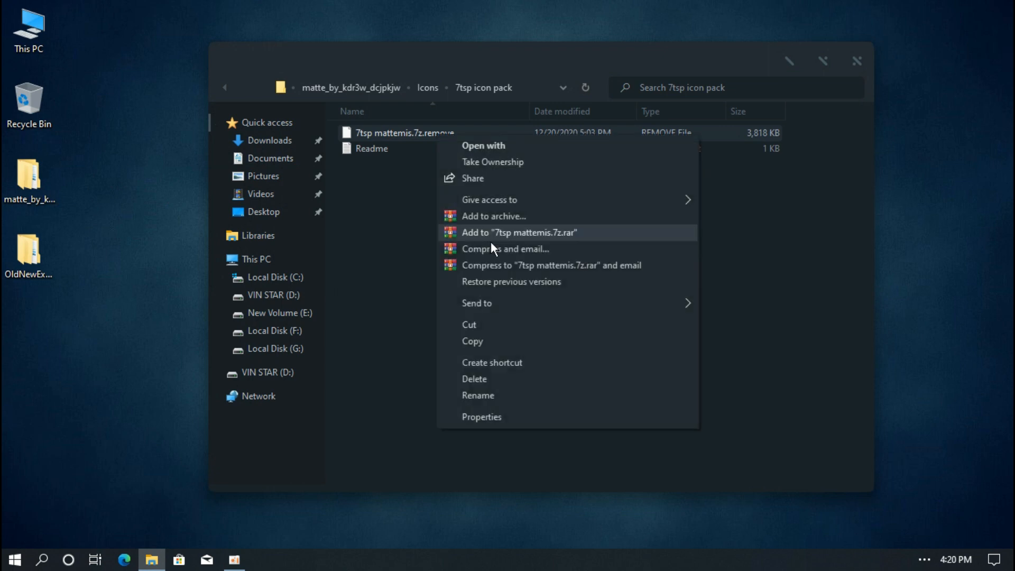
pyautogui.click(475, 400)
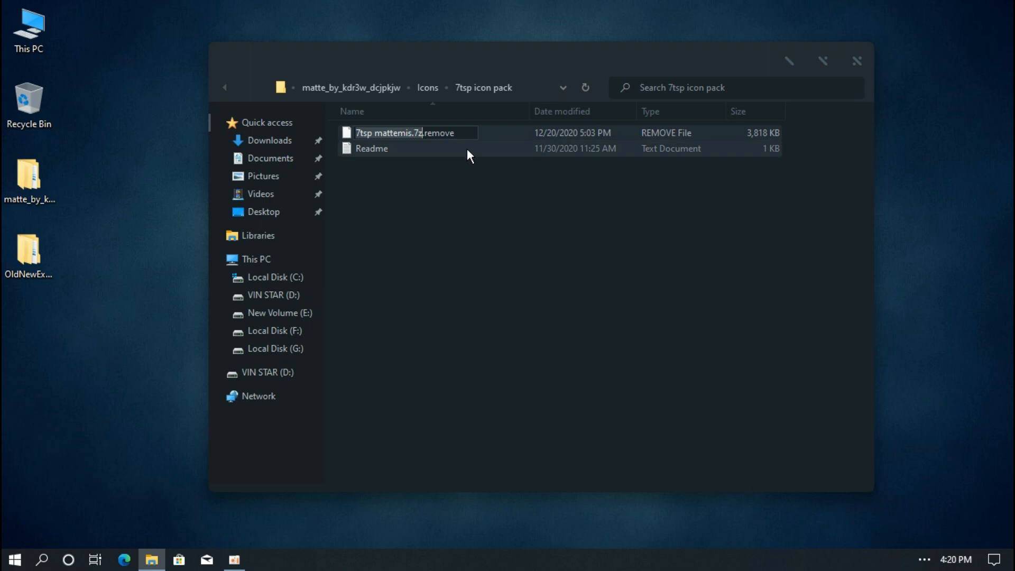
pyautogui.click(464, 133)
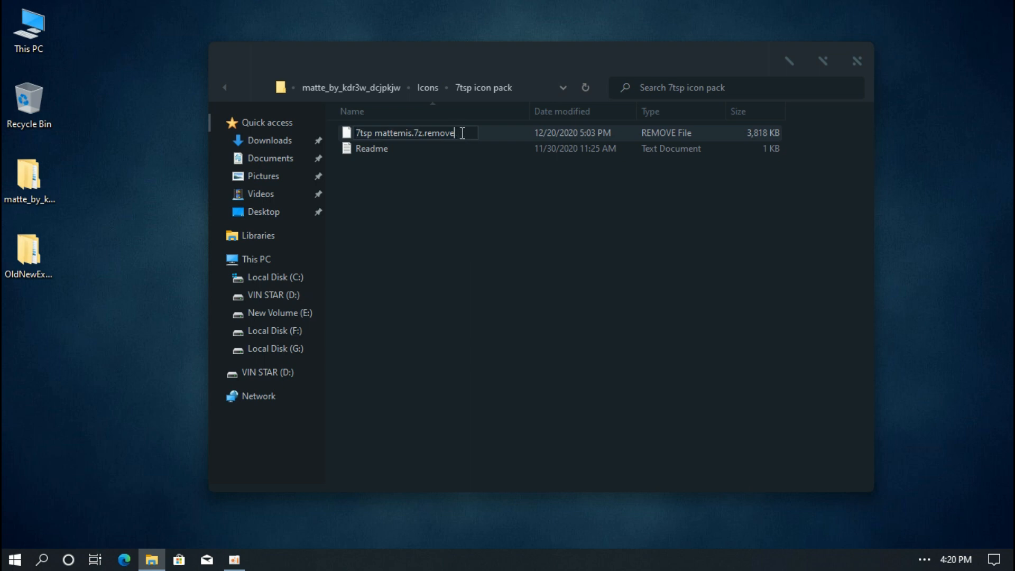
pyautogui.press('BackSpace')
pyautogui.press('BackSpace')
pyautogui.press('BackSpace')
pyautogui.press('BackSpace')
pyautogui.press('BackSpace')
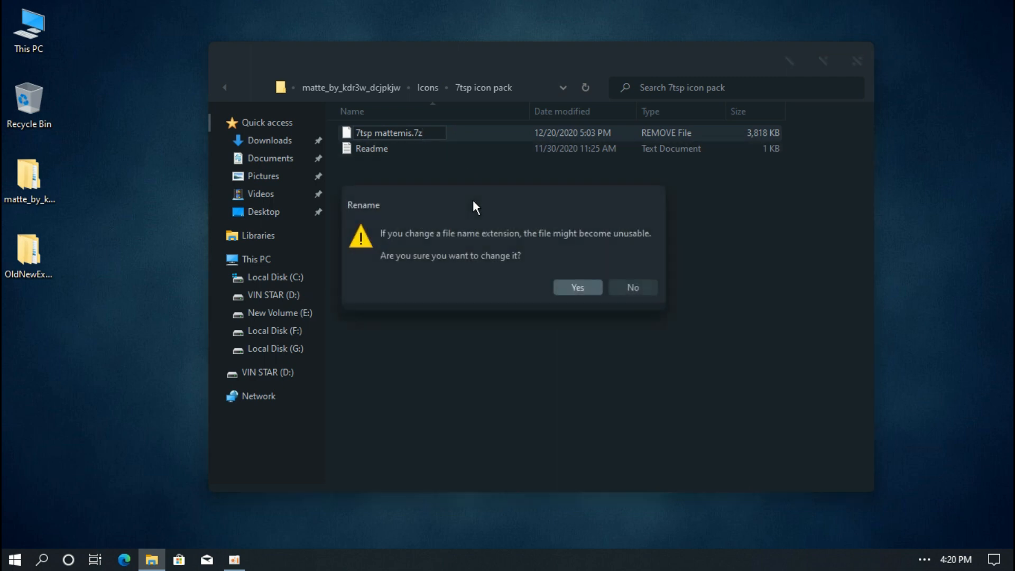
pyautogui.click(564, 287)
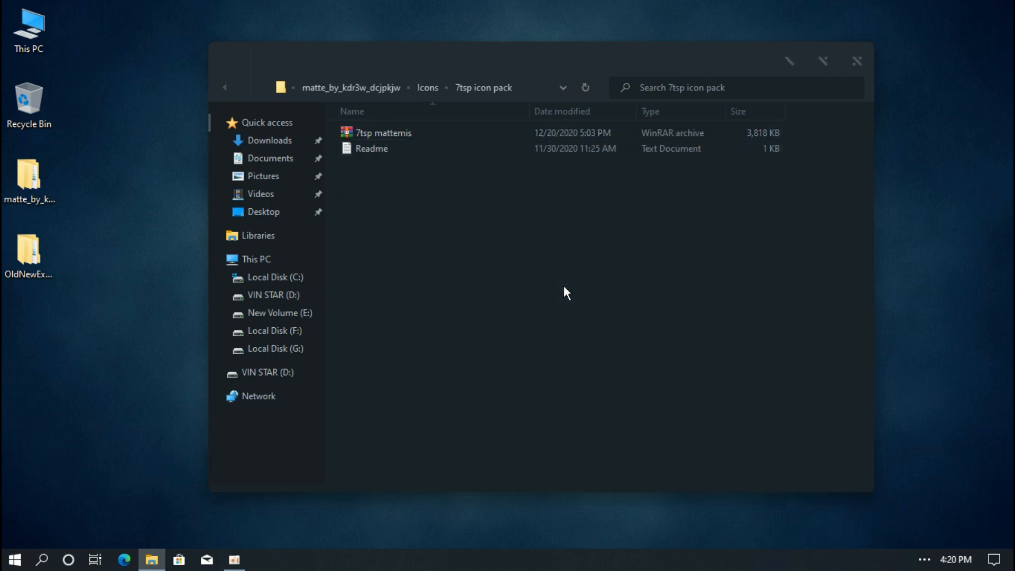
pyautogui.click(849, 67)
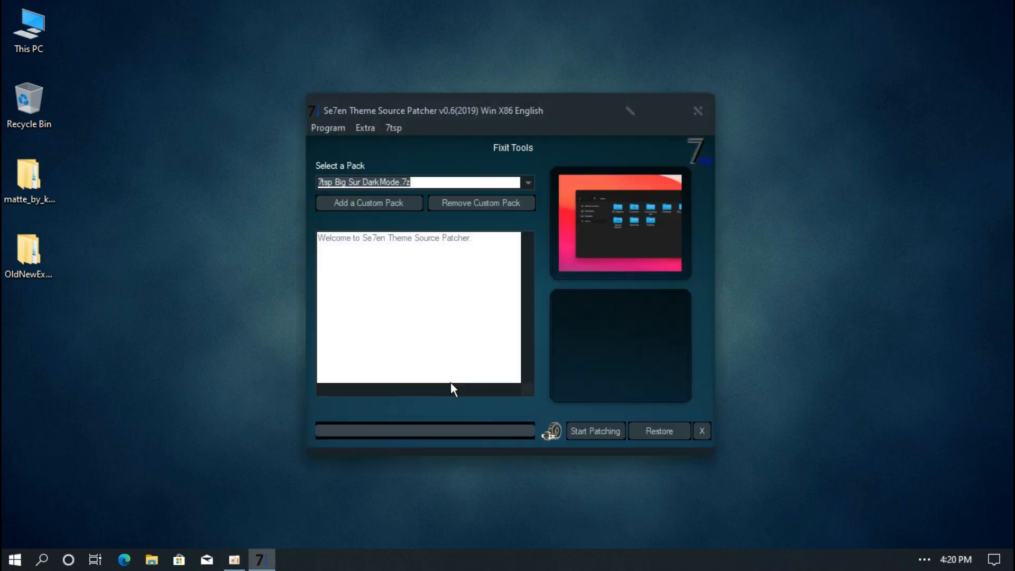
# Step: Add 7tsp mattemis from the desktop Matte folder's Icons\7tsp icon pack subfolder as a custom pack in Se7en Theme Source Patcher
pyautogui.click(381, 207)
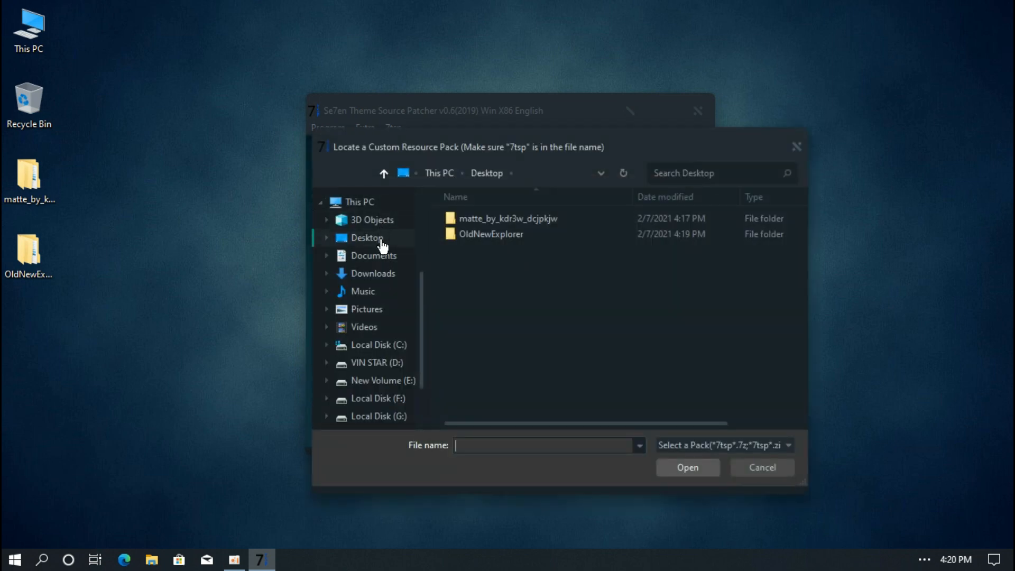
pyautogui.doubleClick(466, 220)
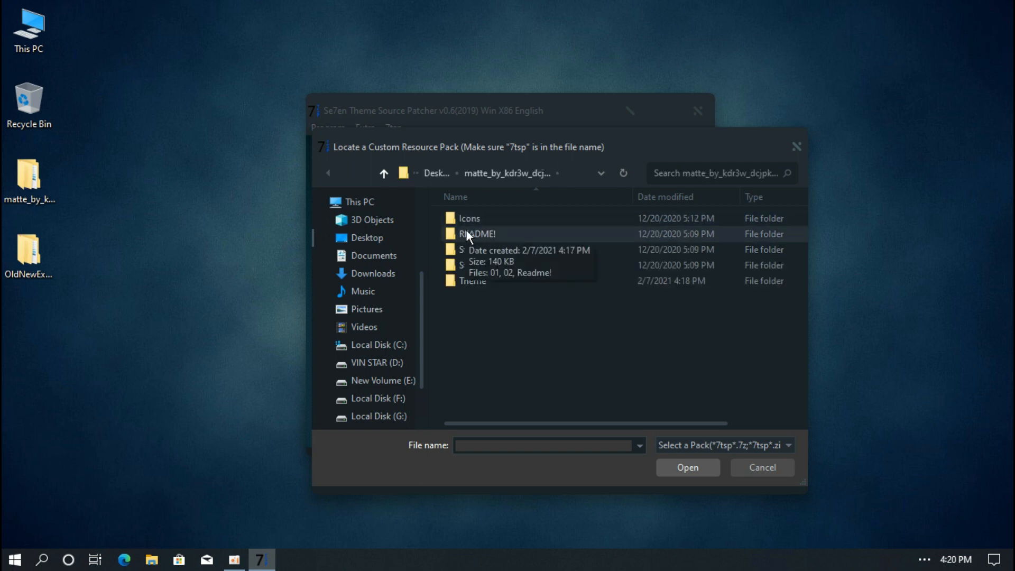
pyautogui.doubleClick(471, 223)
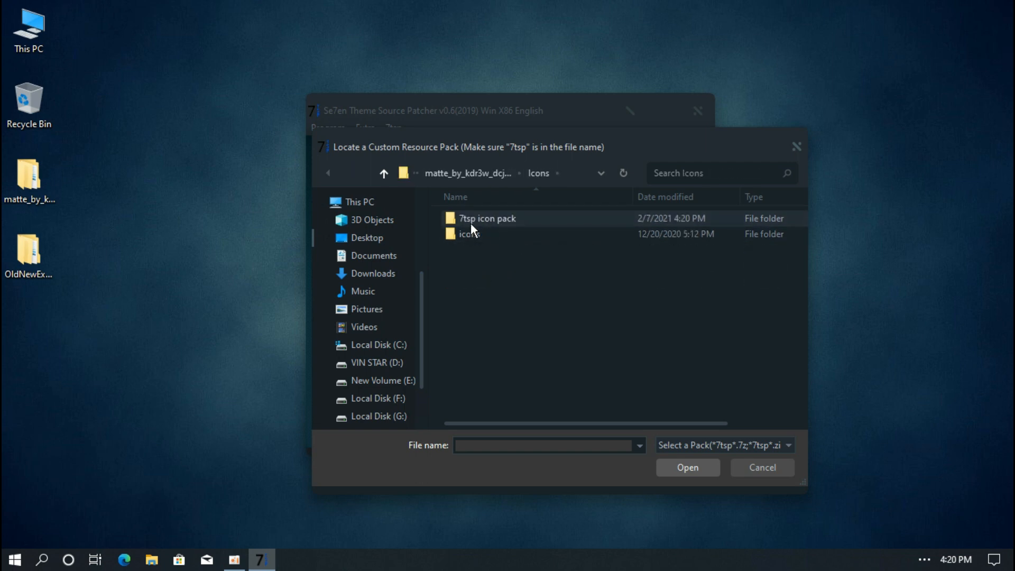
pyautogui.doubleClick(471, 223)
pyautogui.click(469, 220)
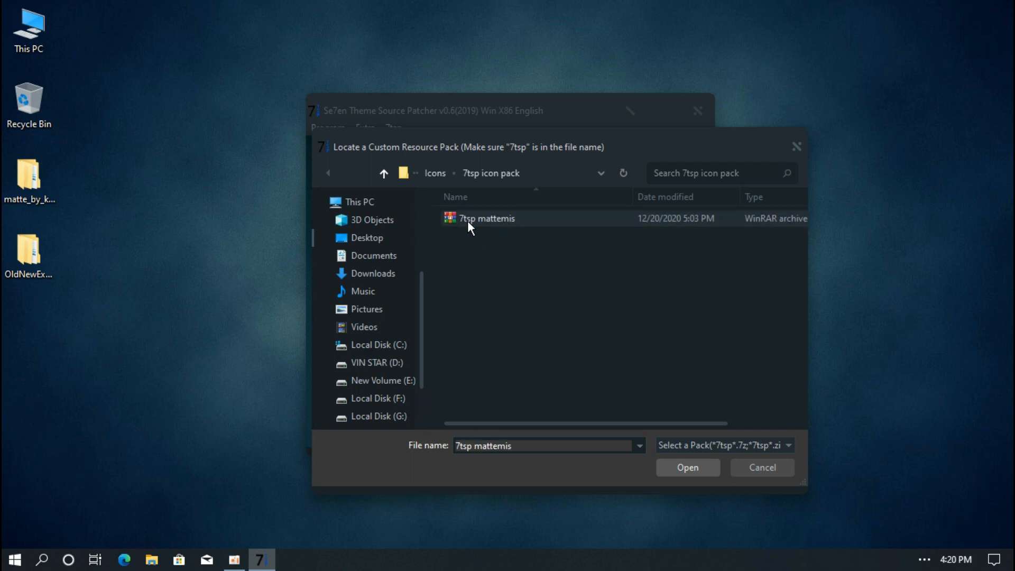
pyautogui.doubleClick(490, 220)
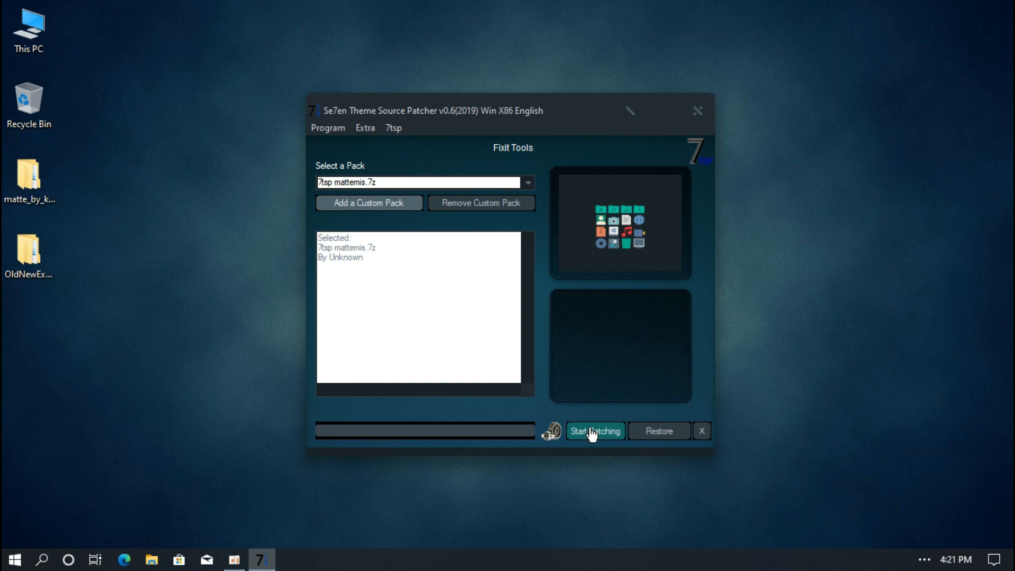
# Step: Patch the system with 7tsp mattemis.7z, reboot Windows and dismiss the completion message
pyautogui.click(591, 430)
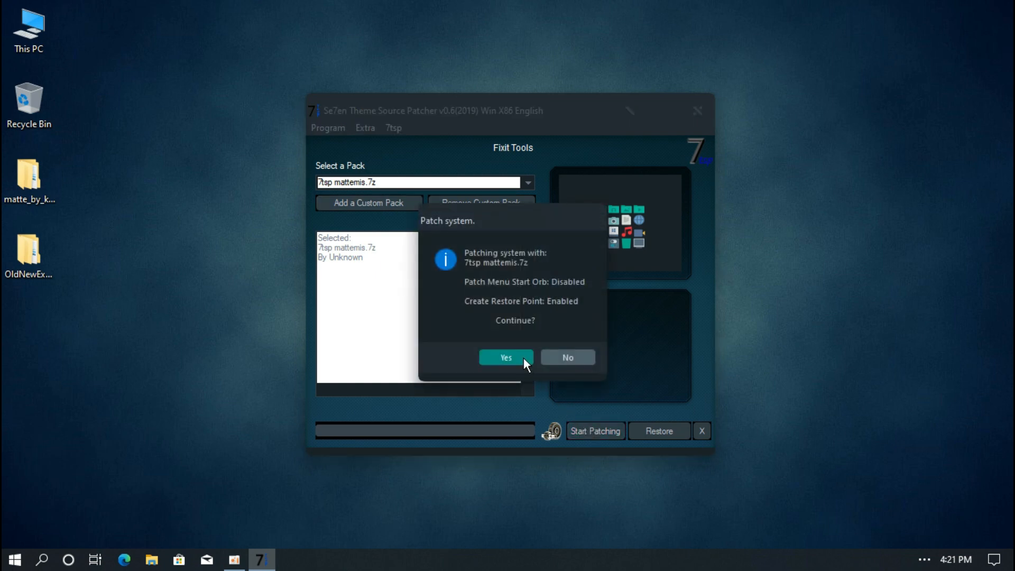
pyautogui.click(507, 358)
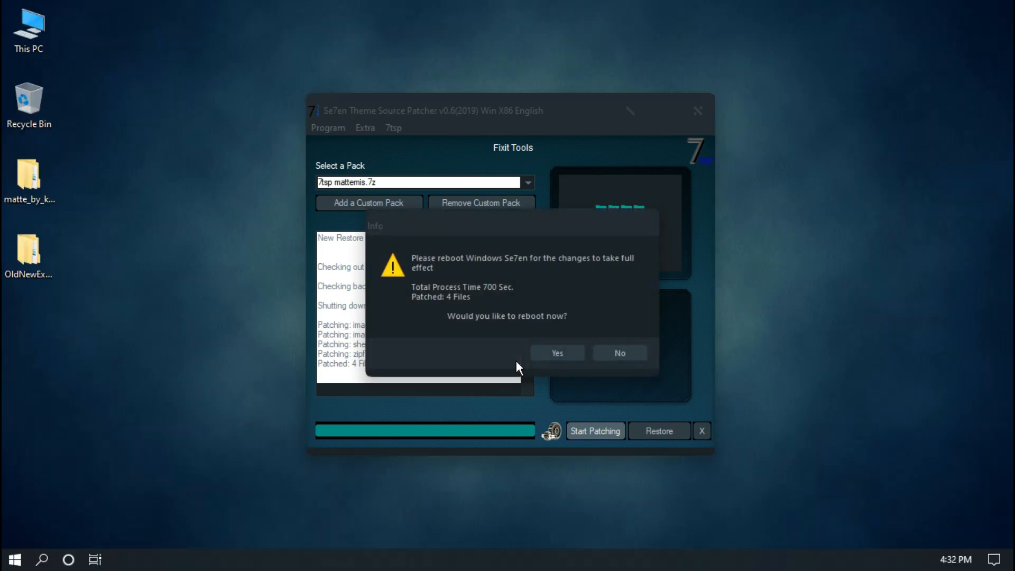
pyautogui.click(556, 352)
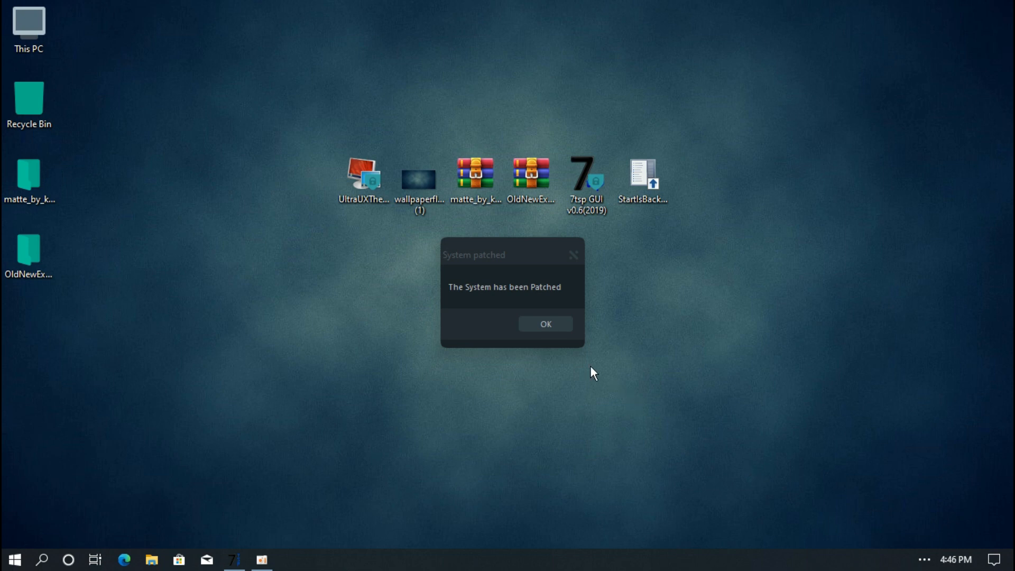
pyautogui.click(557, 325)
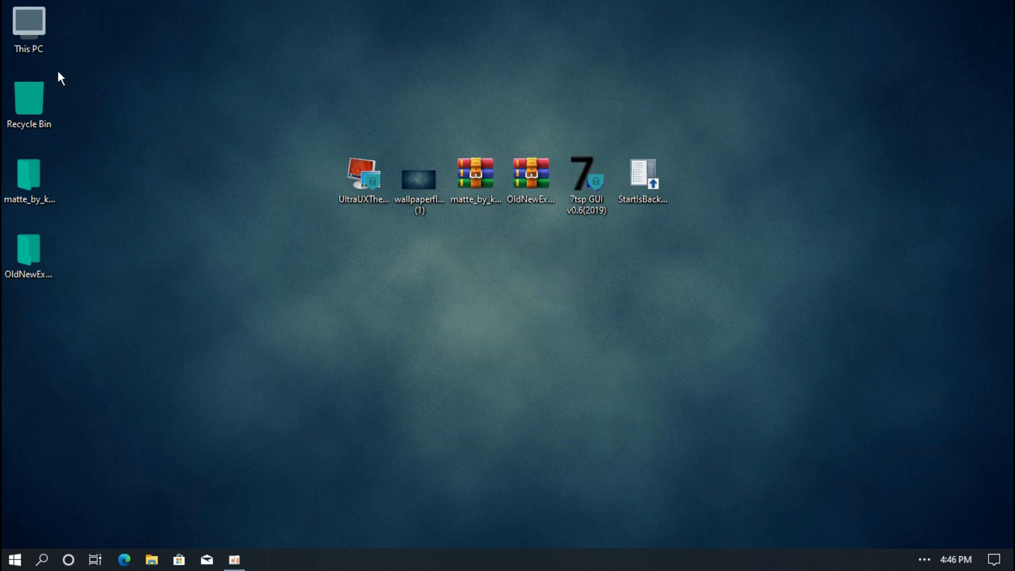
# Step: Check the patched icons in This PC, Quick access and Libraries and close the window
pyautogui.doubleClick(47, 31)
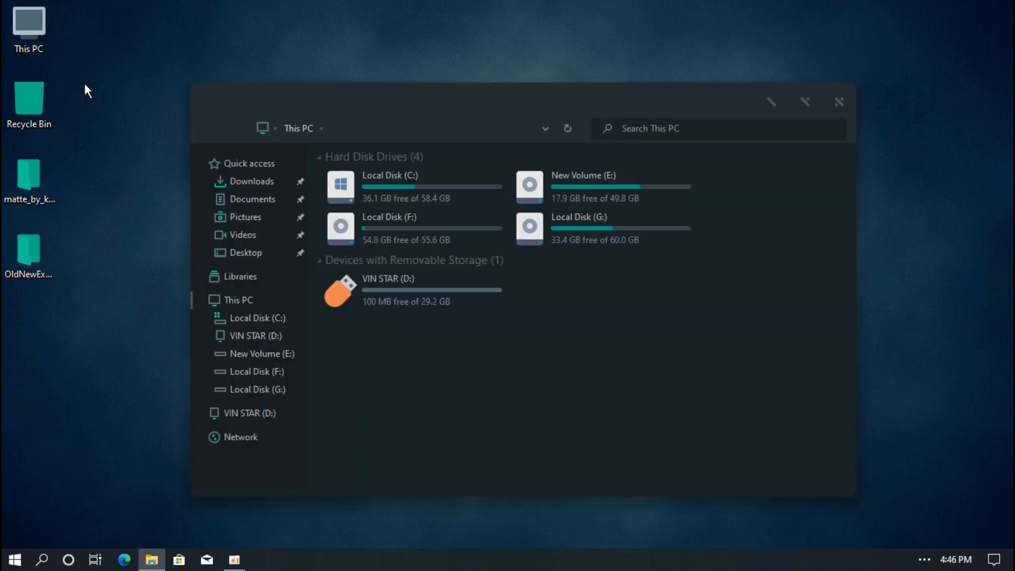
pyautogui.moveTo(361, 106)
pyautogui.mouseDown()
pyautogui.moveTo(331, 87)
pyautogui.moveTo(357, 83)
pyautogui.moveTo(345, 94)
pyautogui.mouseUp()
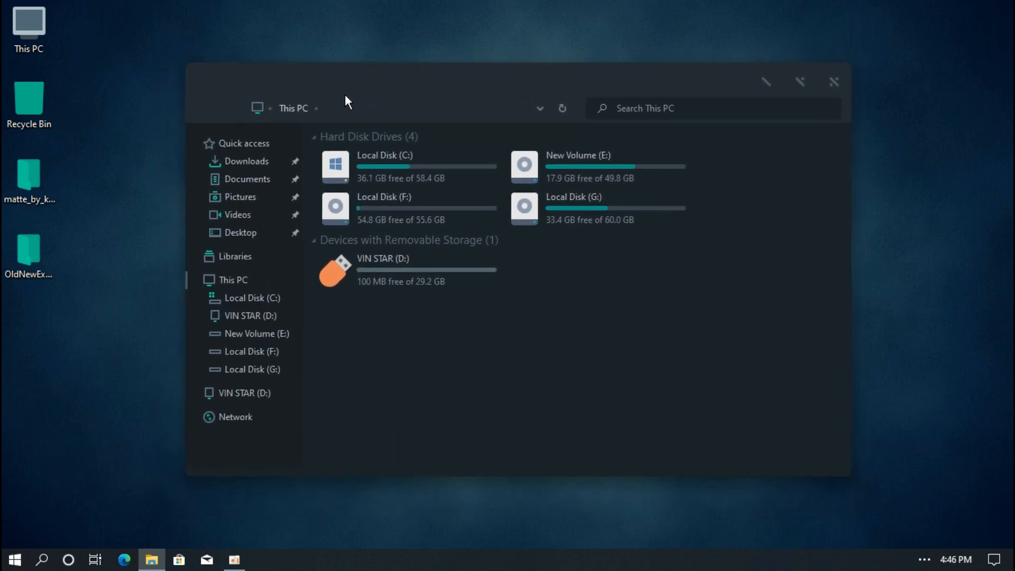
pyautogui.click(256, 143)
pyautogui.click(250, 256)
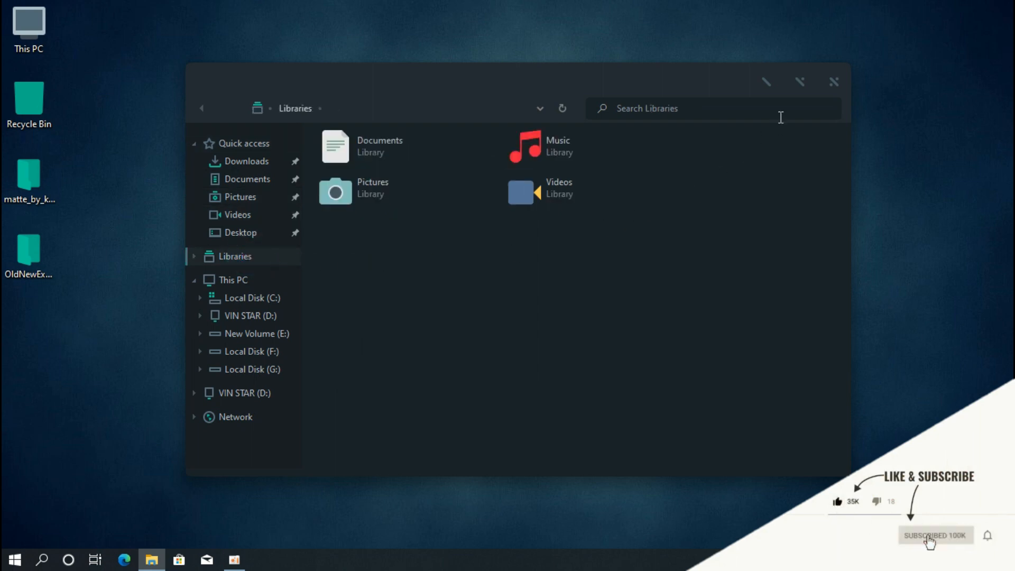
pyautogui.click(834, 85)
# Step: Install StartIsBack for everyone in C:\Program Files\StartIsBack and accept its configuration with the Plain8 + Windows 10 button style
pyautogui.doubleClick(656, 176)
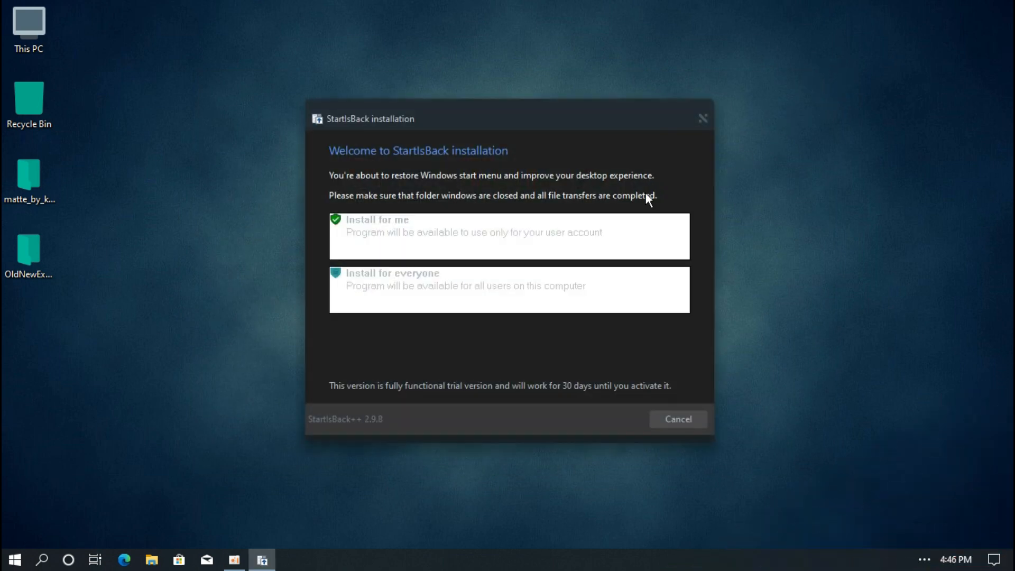
pyautogui.click(553, 295)
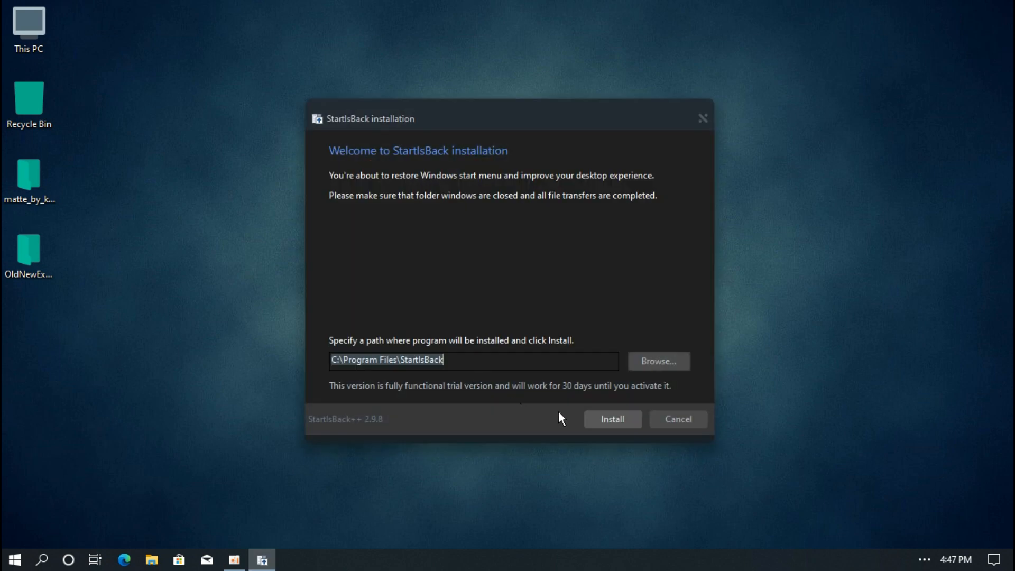
pyautogui.click(597, 419)
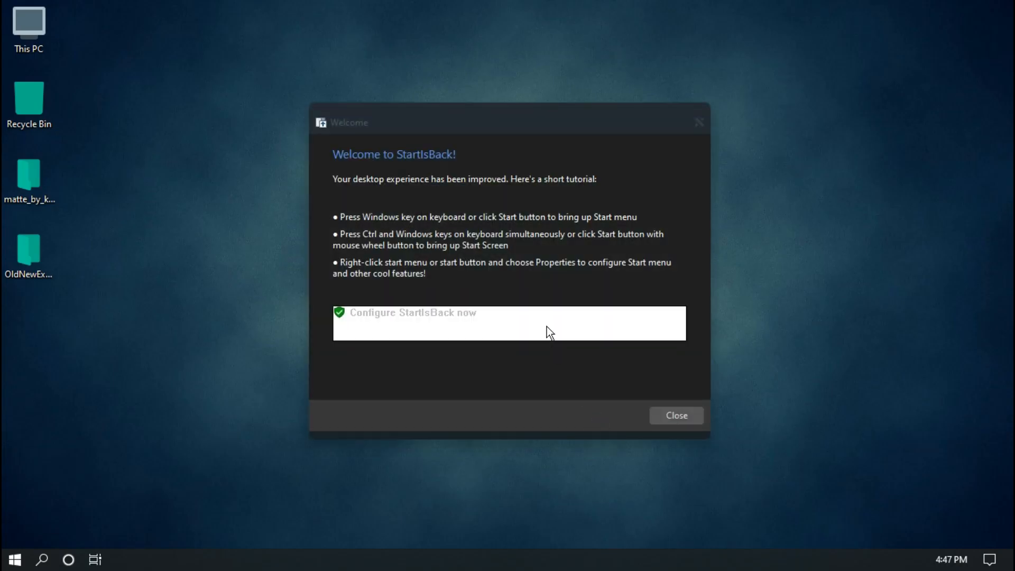
pyautogui.click(547, 325)
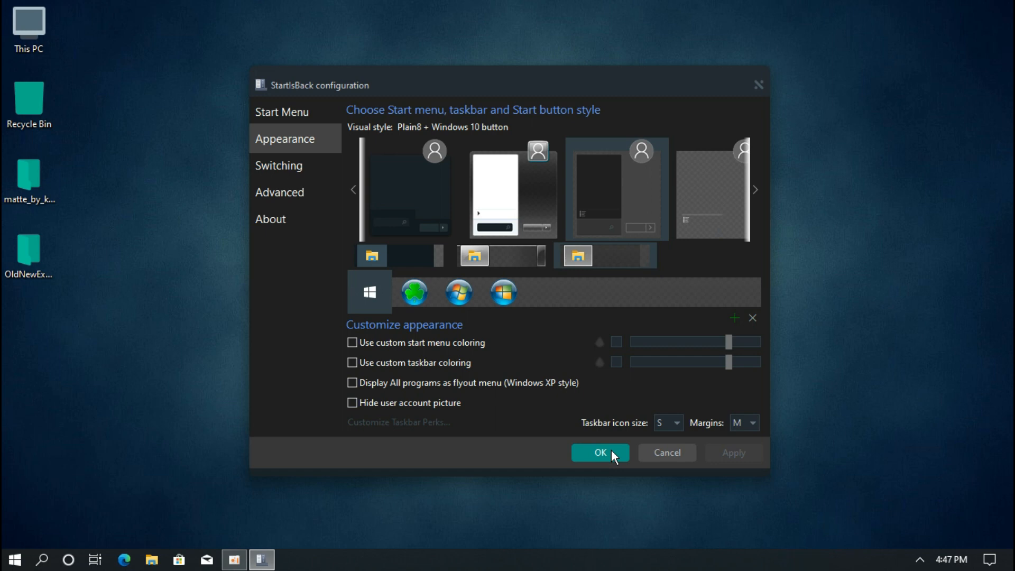
pyautogui.click(611, 454)
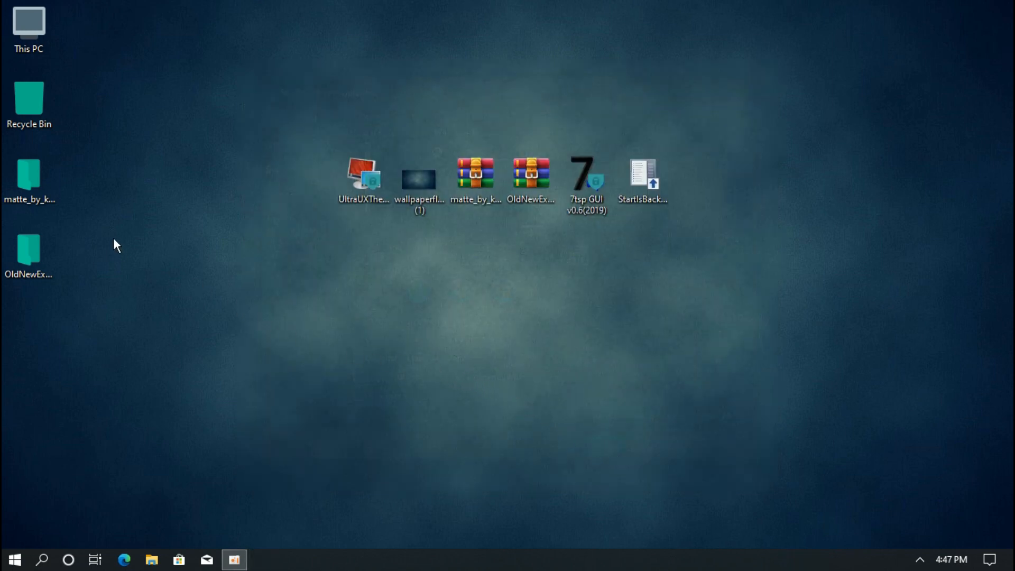
# Step: Cut the Matte - Round and Matte visual style files from the desktop Matte folder's Startisback\taskbar subfolder
pyautogui.doubleClick(40, 176)
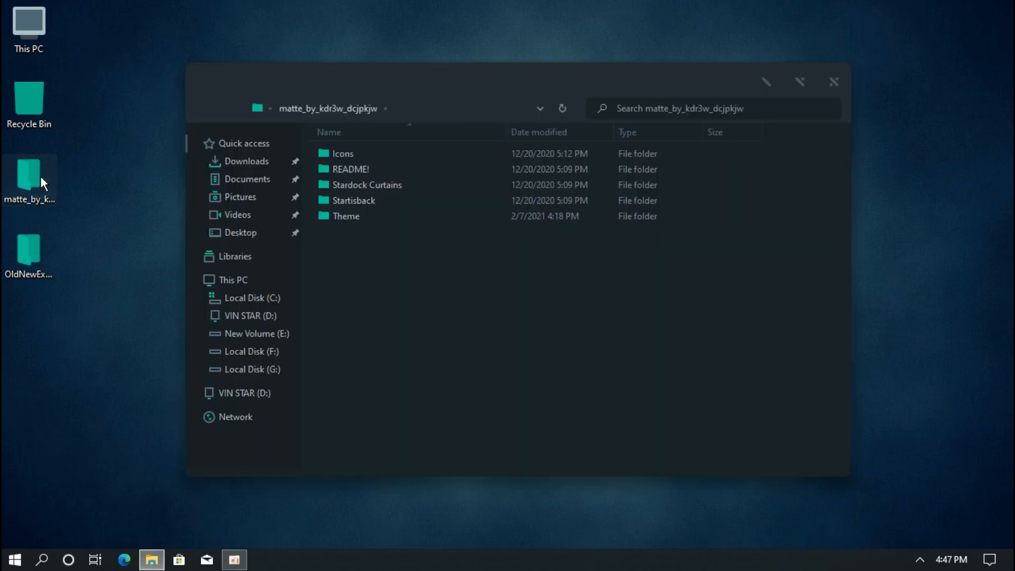
pyautogui.doubleClick(354, 204)
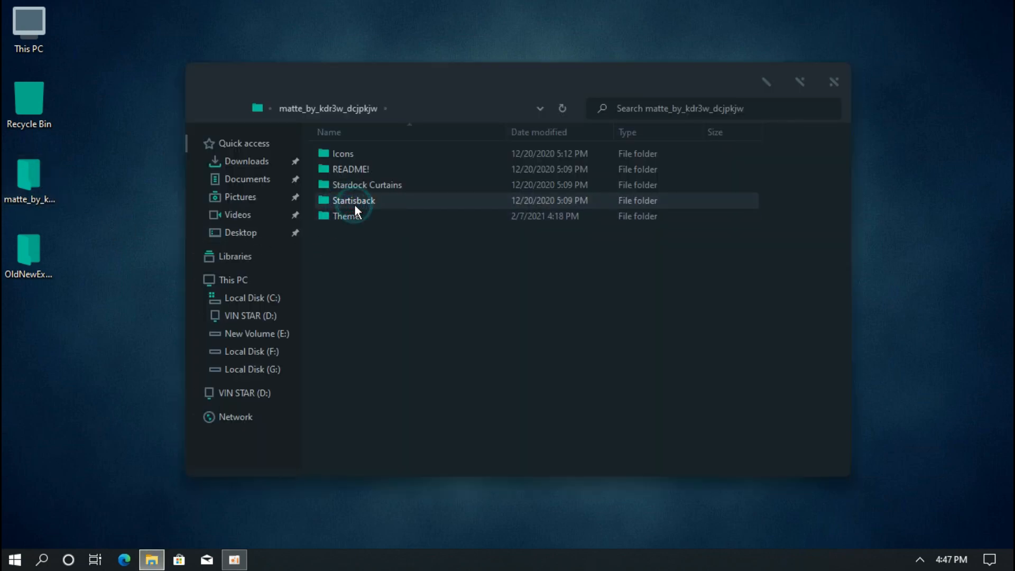
pyautogui.click(342, 175)
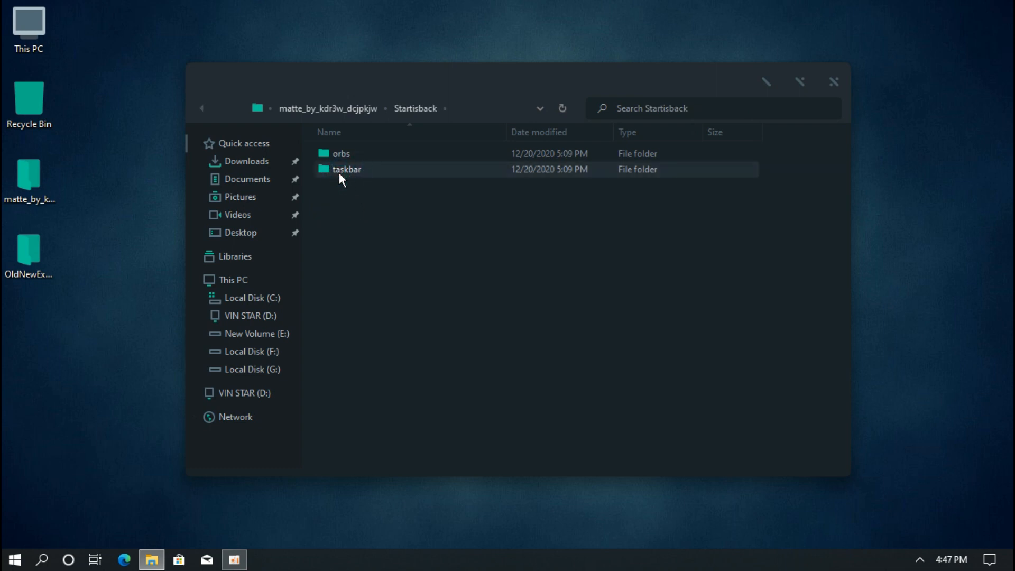
pyautogui.doubleClick(338, 170)
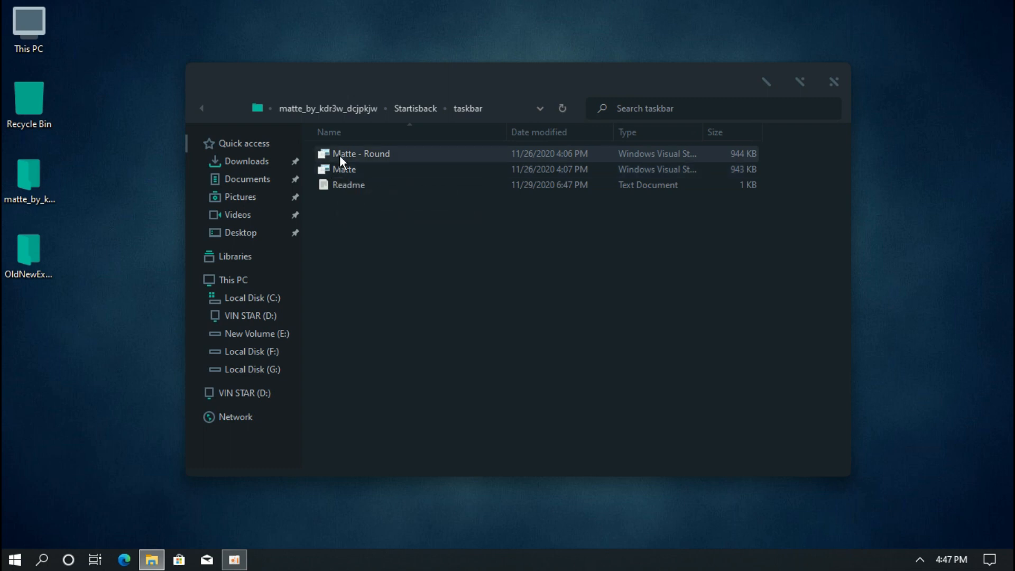
pyautogui.click(337, 156)
pyautogui.click(343, 169)
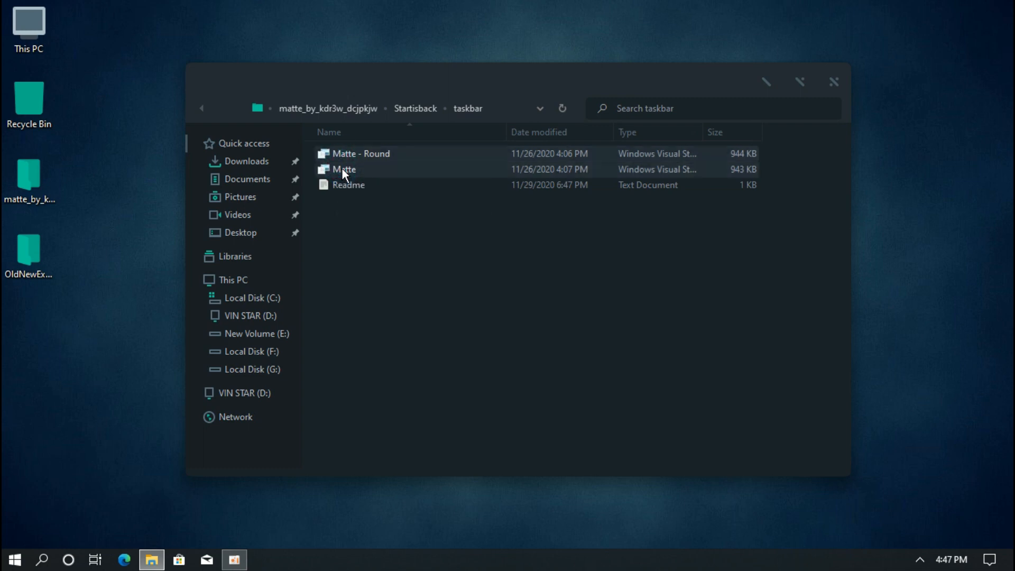
pyautogui.rightClick(342, 171)
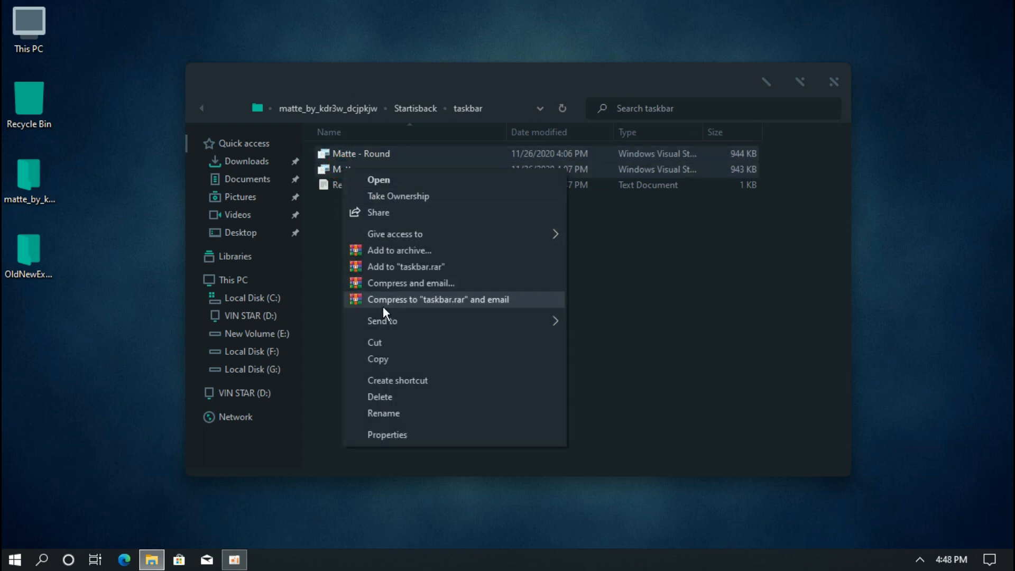
pyautogui.click(381, 342)
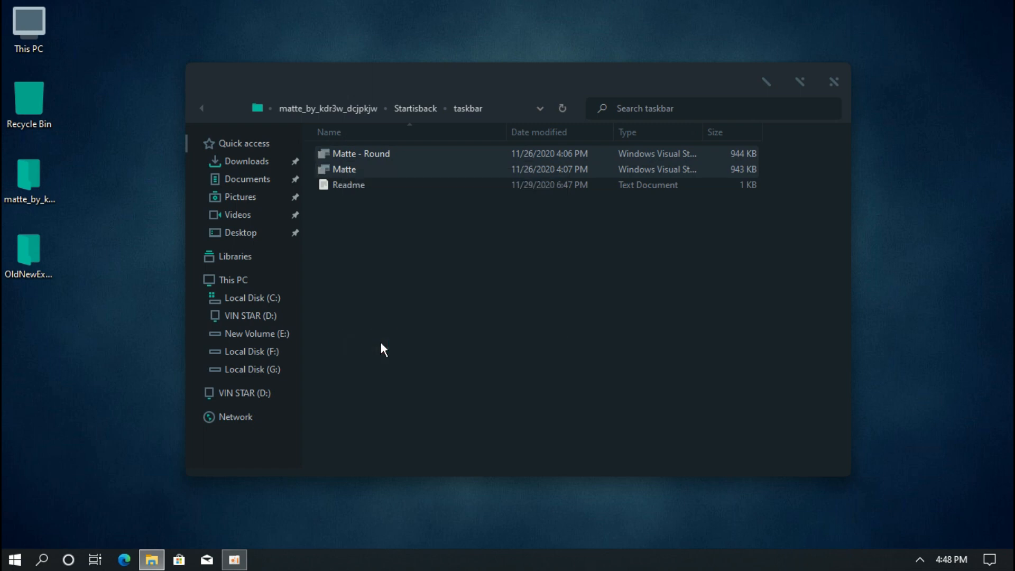
# Step: Paste the Matte - Round and Matte visual styles into C:\Program Files\StartIsBack\Styles and close the window
pyautogui.click(246, 286)
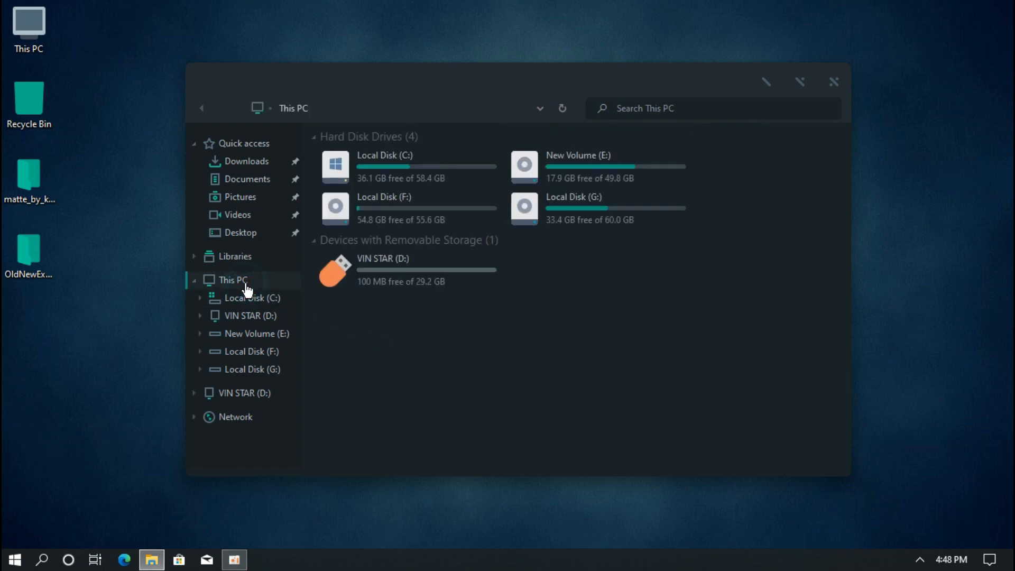
pyautogui.doubleClick(372, 168)
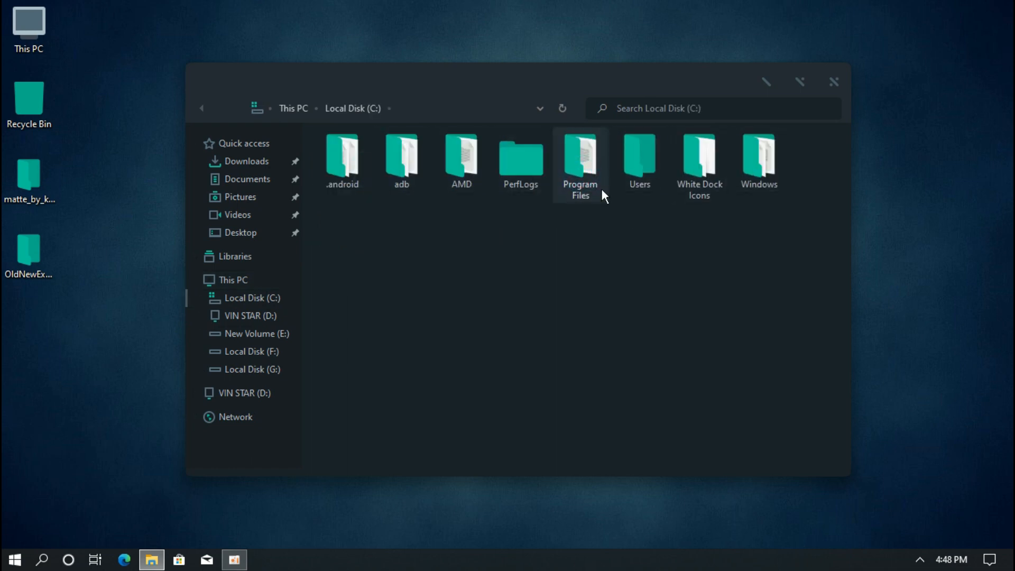
pyautogui.doubleClick(580, 195)
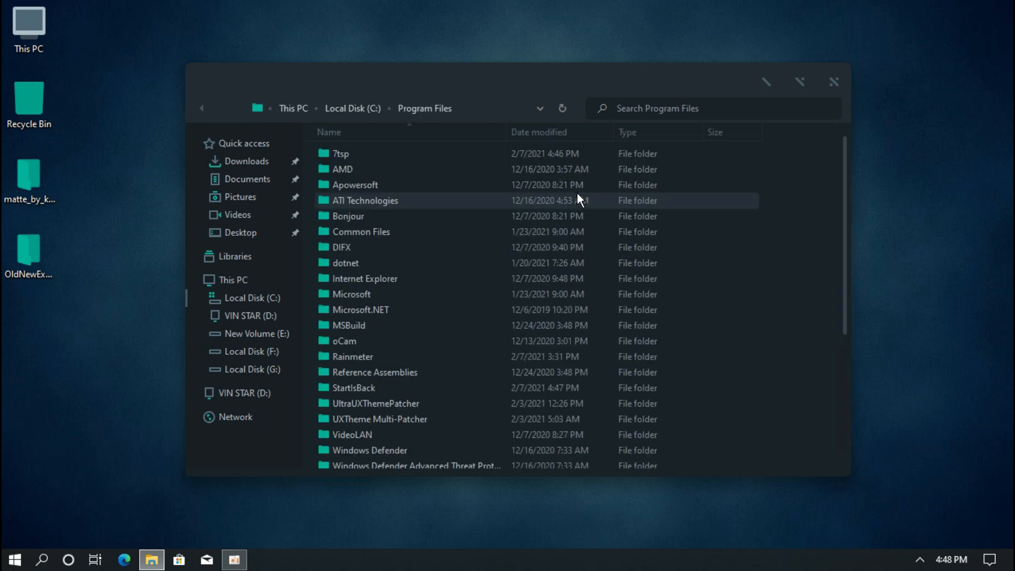
pyautogui.scroll(-1, 386, 338)
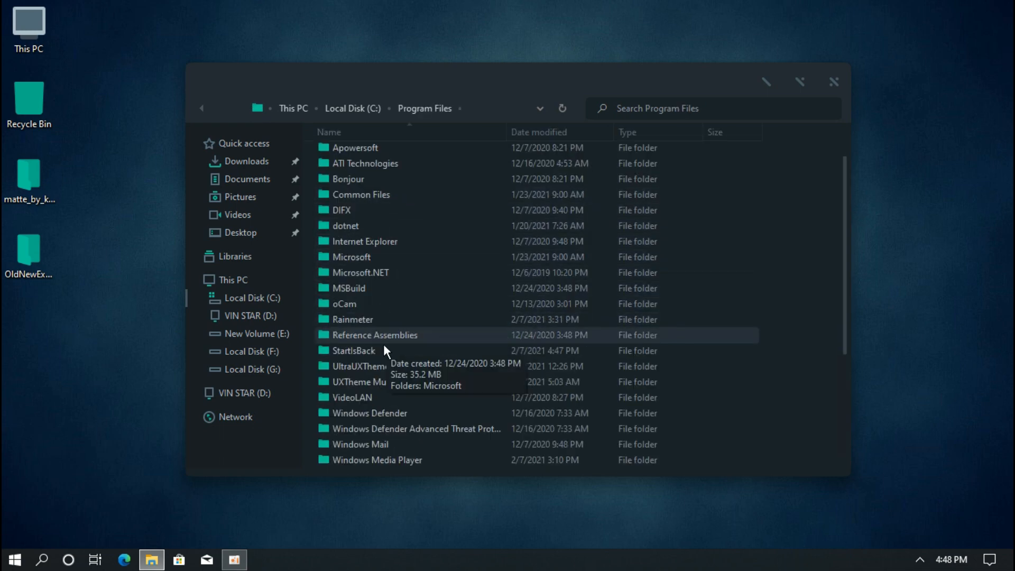
pyautogui.doubleClick(341, 354)
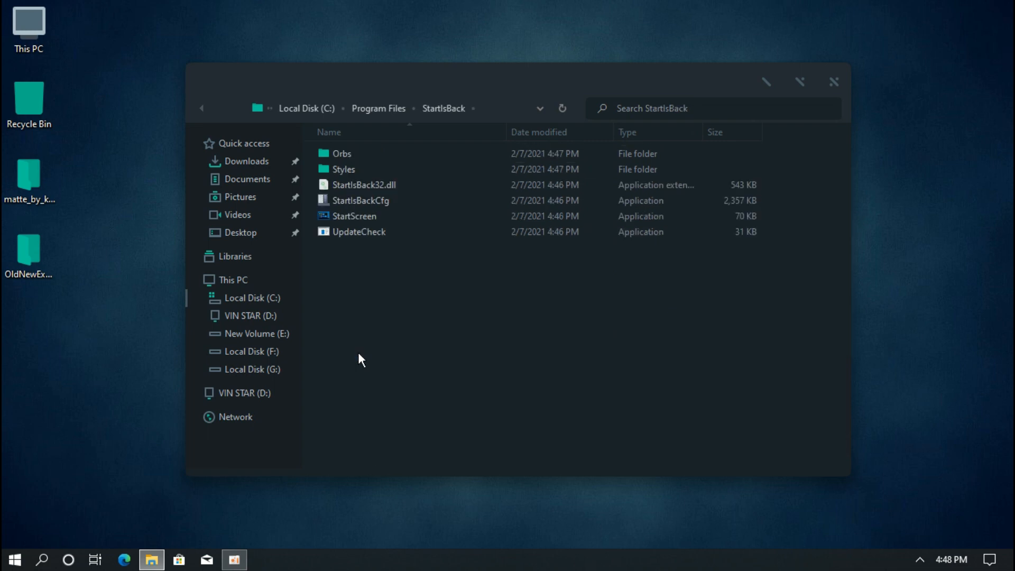
pyautogui.doubleClick(342, 172)
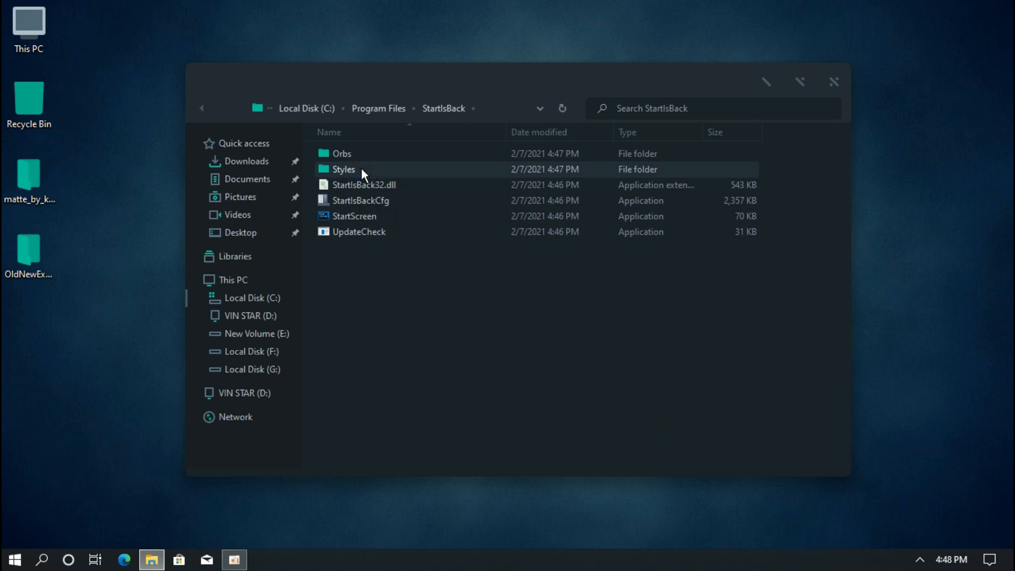
pyautogui.rightClick(361, 211)
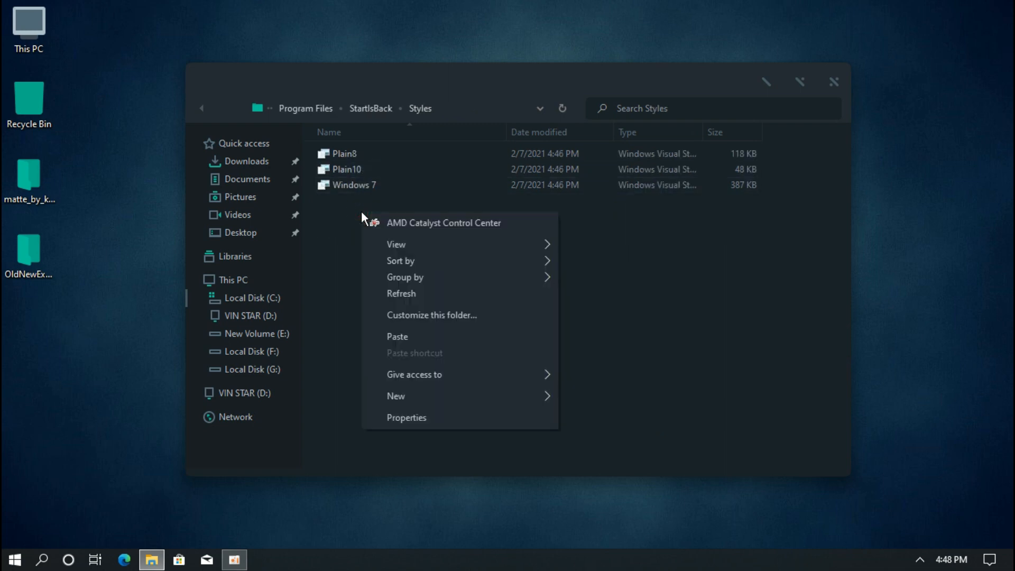
pyautogui.click(393, 337)
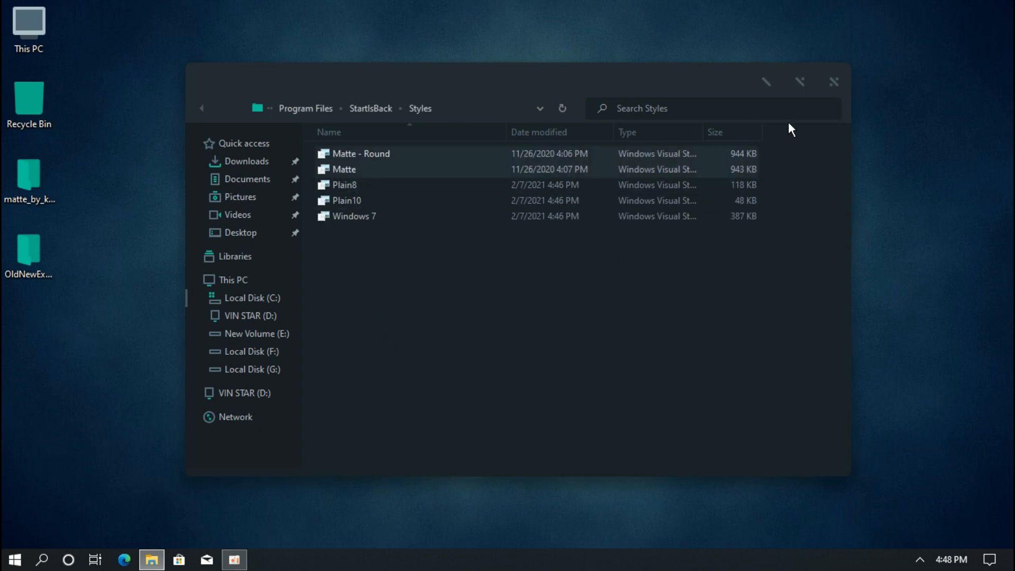
pyautogui.click(833, 83)
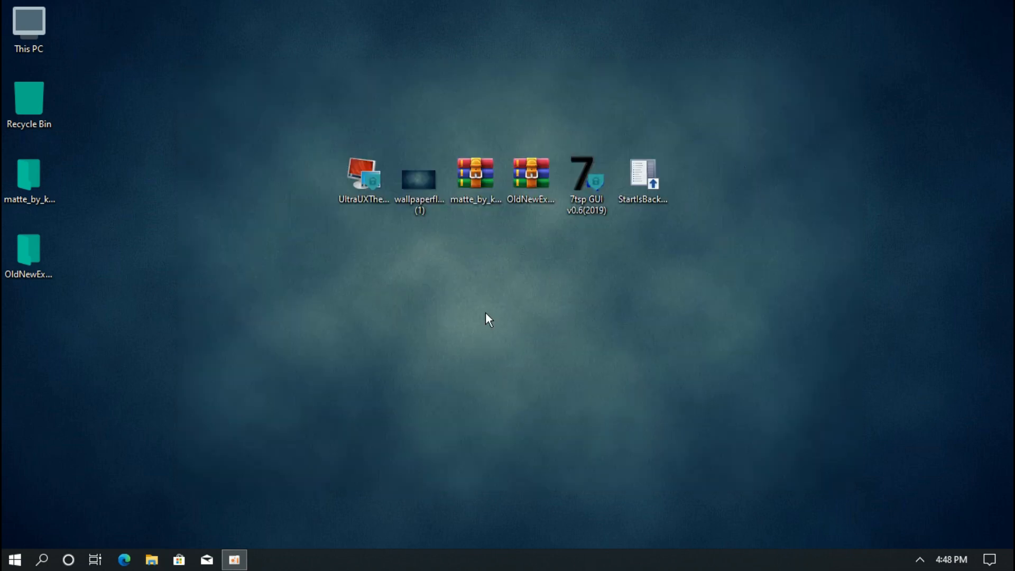
# Step: Open the StartIsBack configuration and choose the Matte - Round start menu style with the Matte taskbar style
pyautogui.click(18, 559)
pyautogui.rightClick(18, 559)
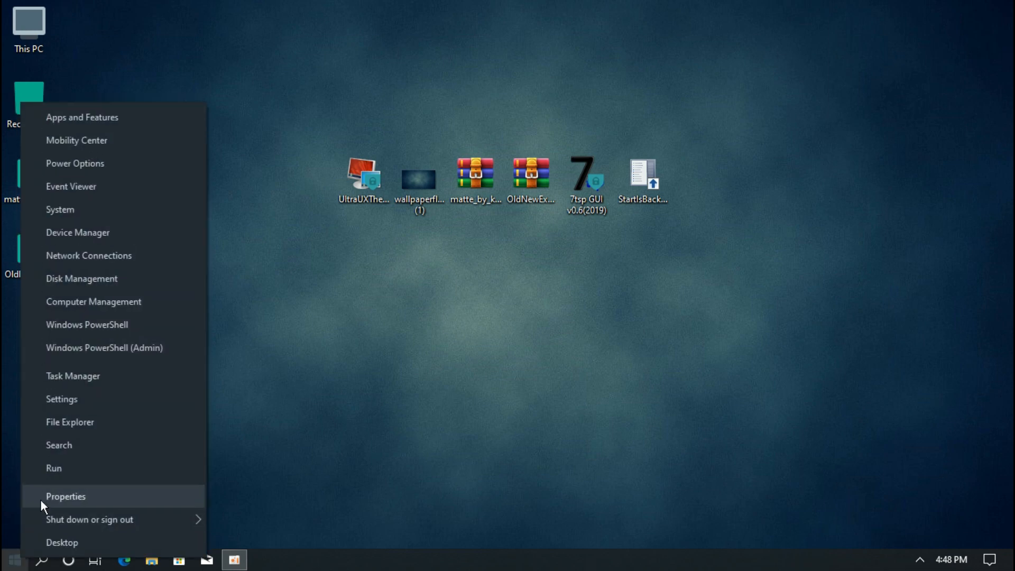
pyautogui.click(41, 499)
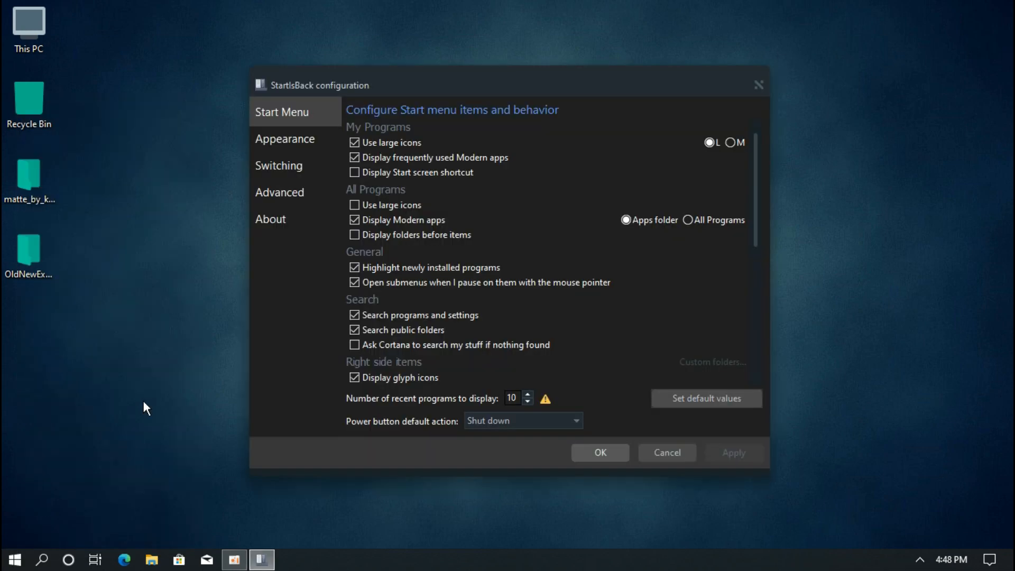
pyautogui.click(284, 142)
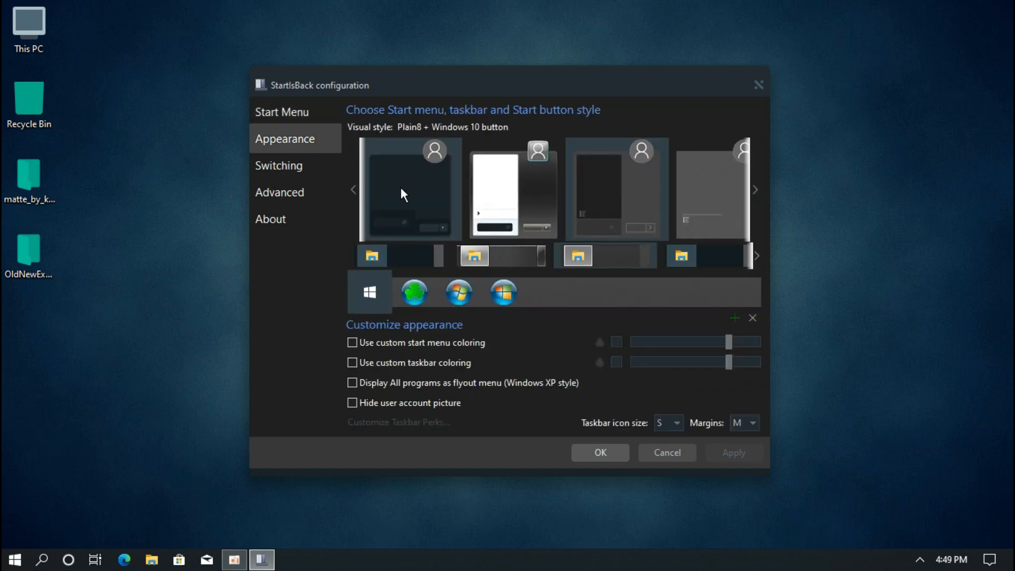
pyautogui.click(400, 185)
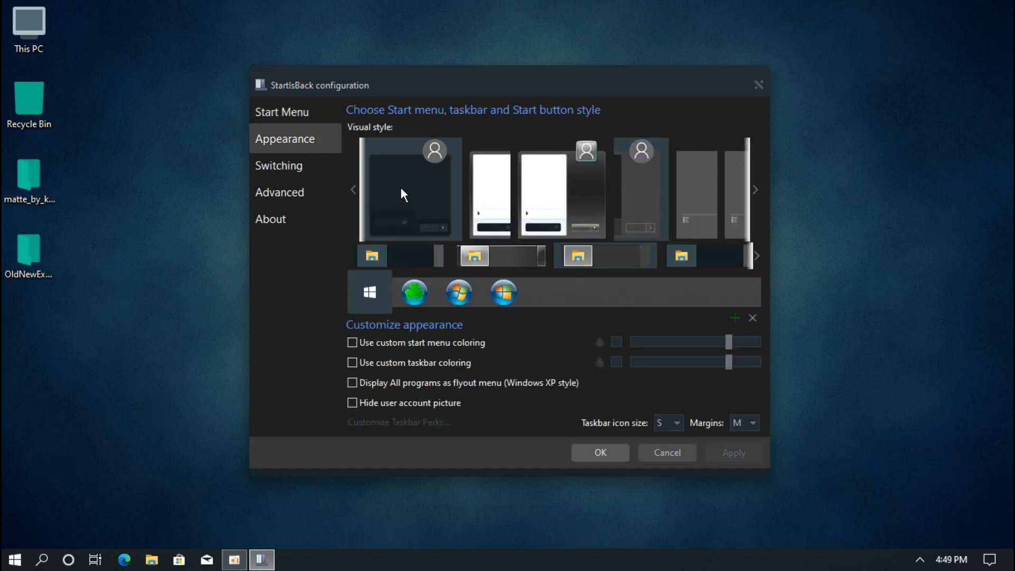
pyautogui.click(581, 256)
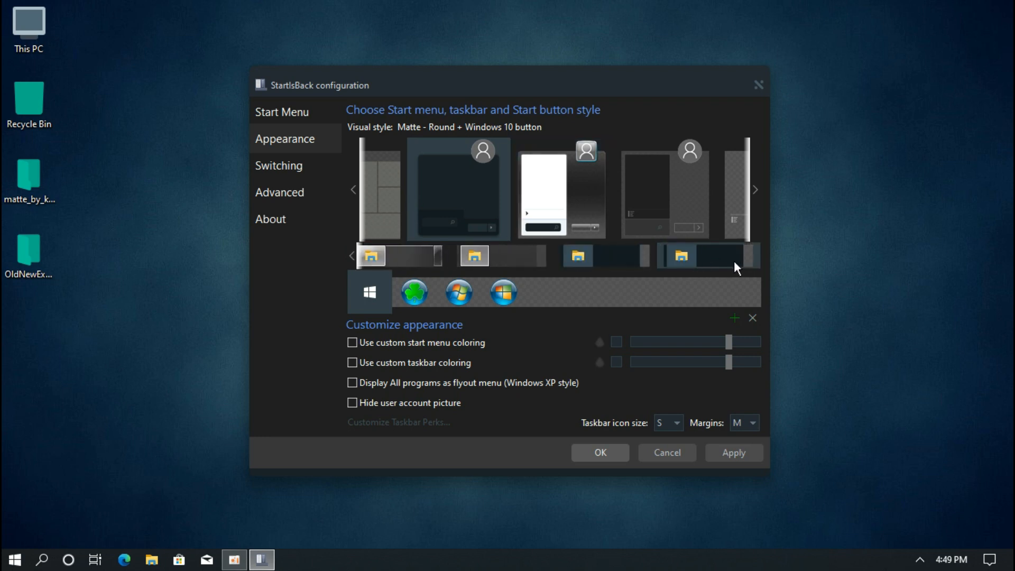
pyautogui.click(623, 257)
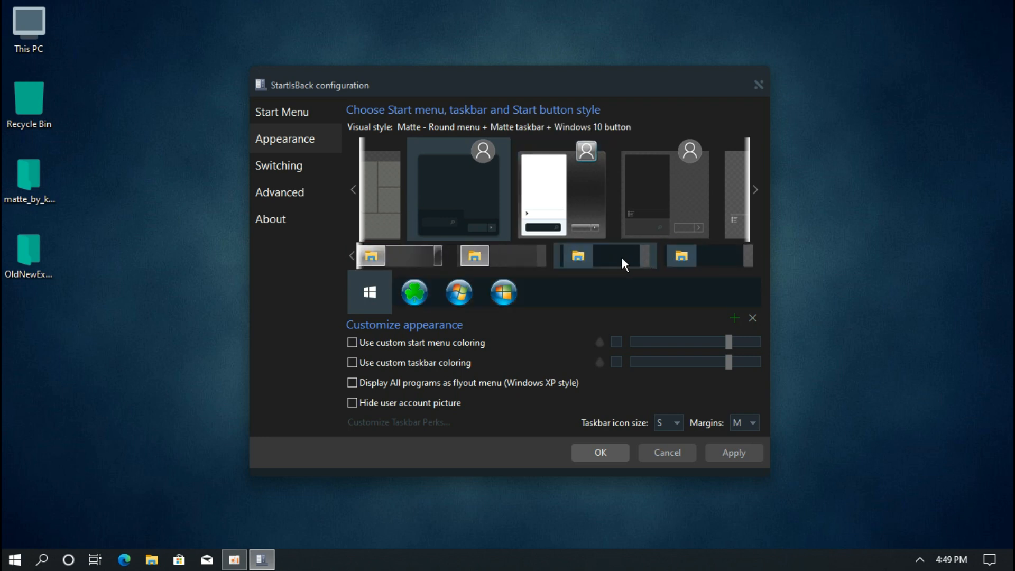
# Step: Hide the user account picture and enable centered task icons in the StartIsBack taskbar perks
pyautogui.click(352, 403)
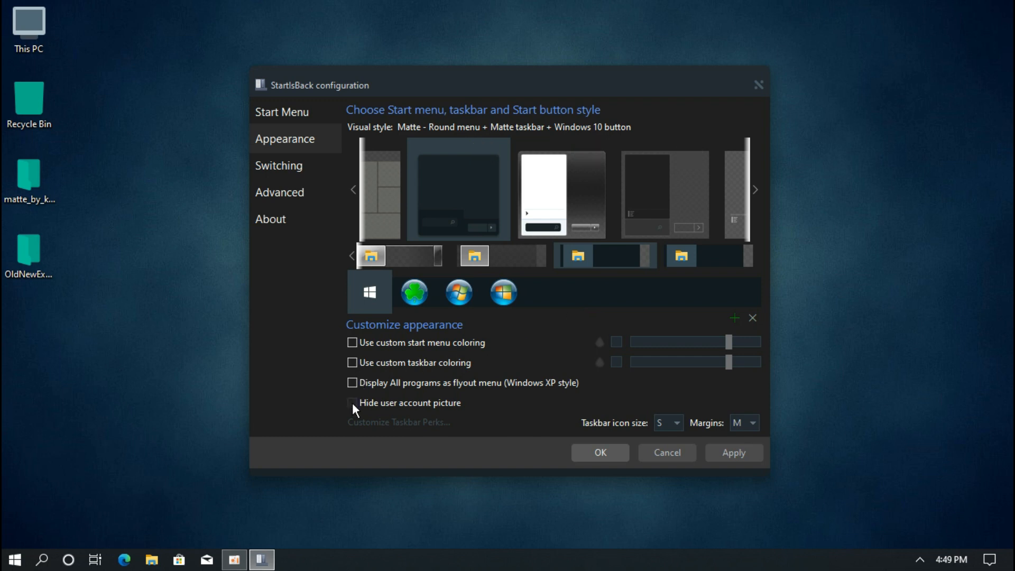
pyautogui.click(402, 429)
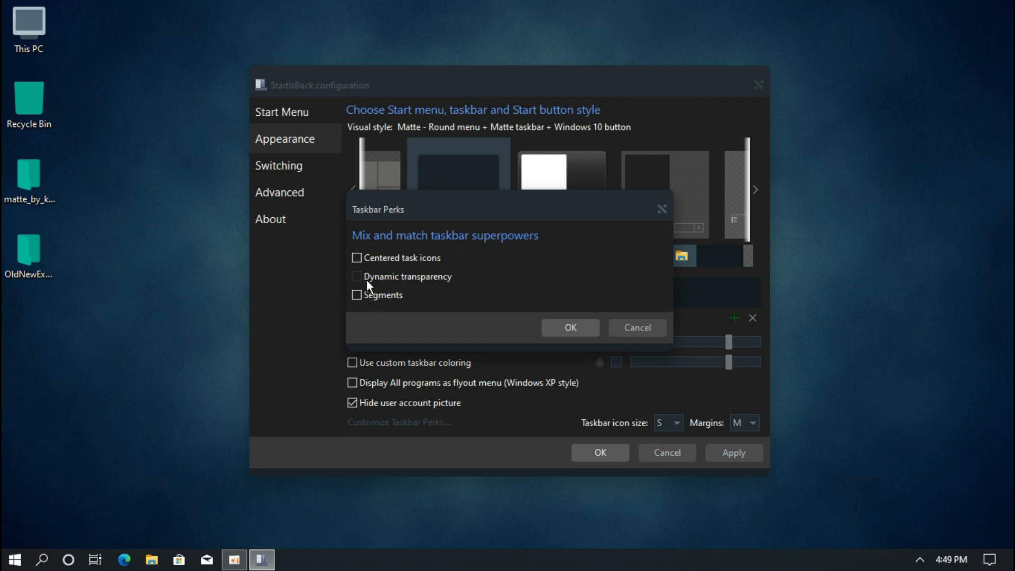
pyautogui.click(566, 332)
# Step: Add the Orb_01 and Orb_02 start button images from the desktop Matte folder's Startisback\orbs subfolder
pyautogui.click(733, 318)
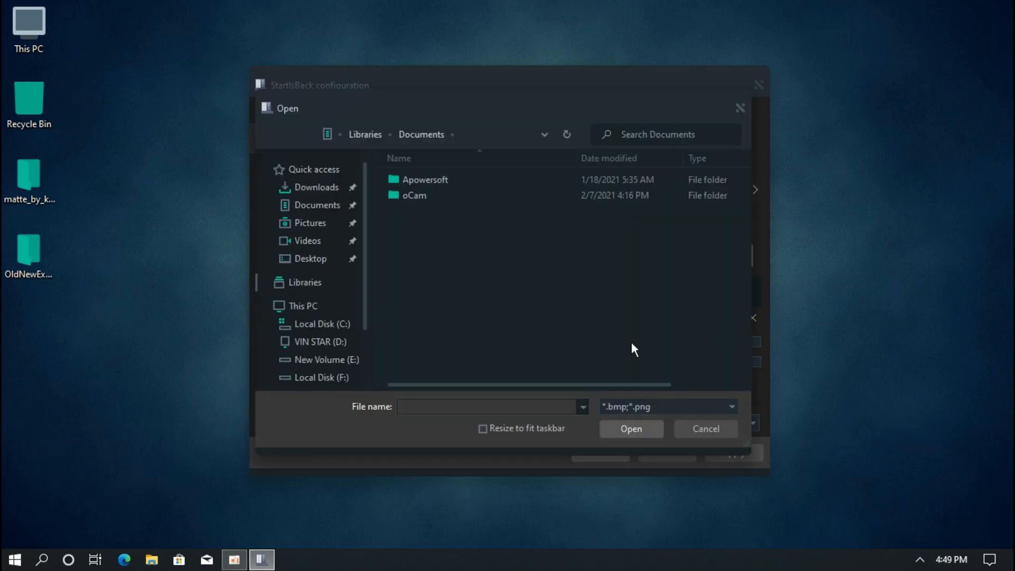
pyautogui.click(308, 259)
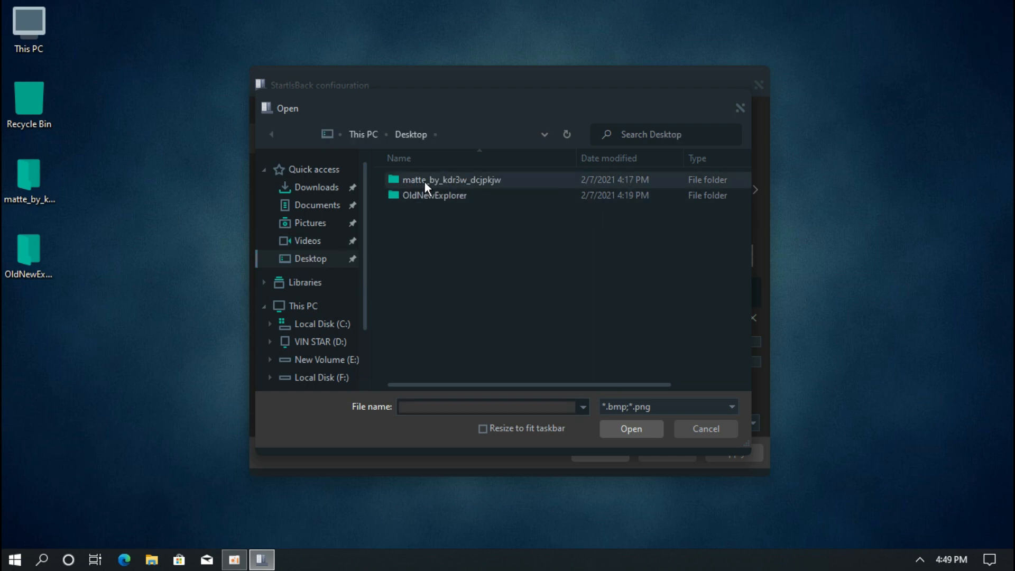
pyautogui.doubleClick(424, 182)
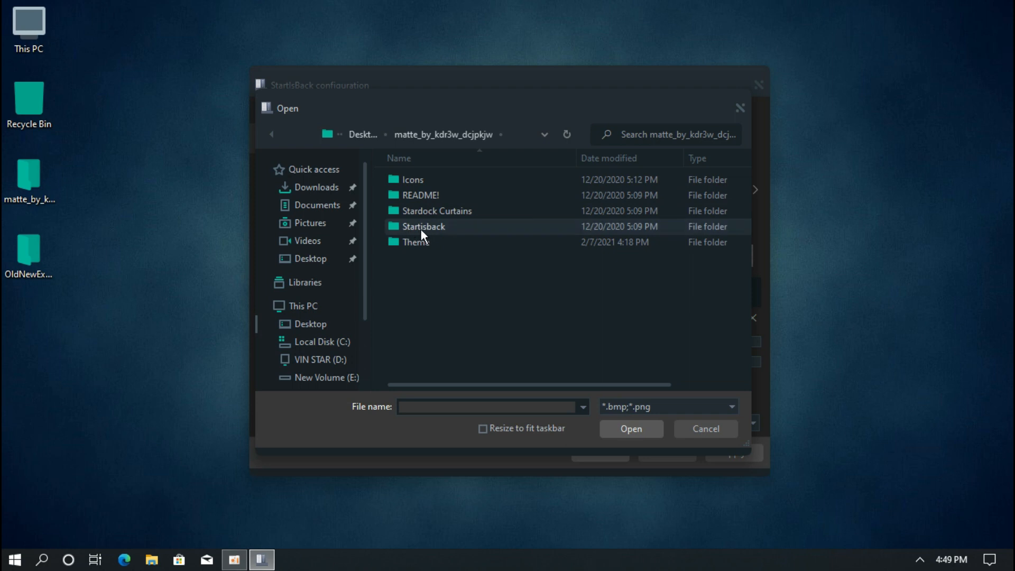
pyautogui.doubleClick(420, 228)
pyautogui.doubleClick(415, 179)
pyautogui.moveTo(419, 273); pyautogui.dragTo(545, 205)
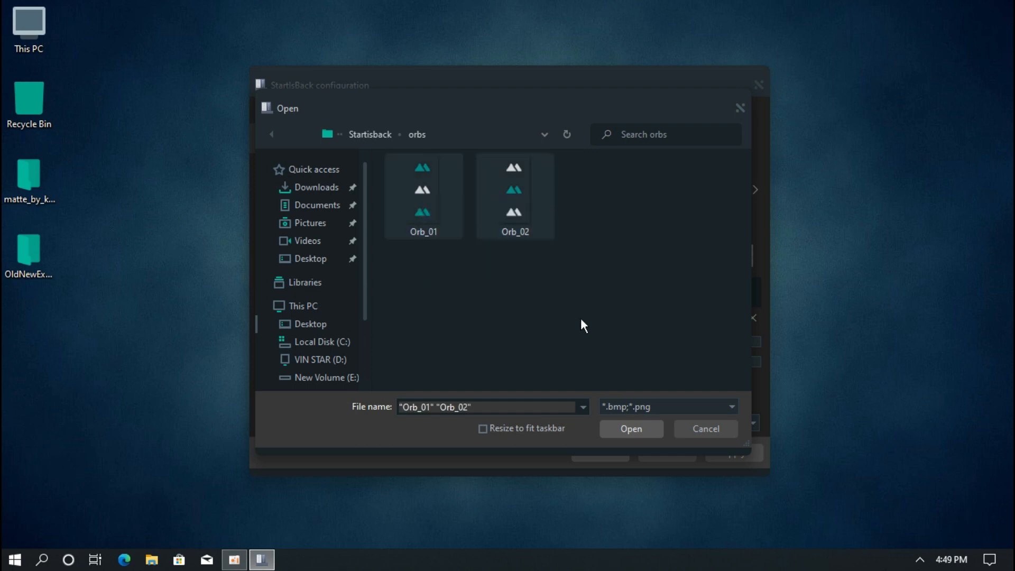
pyautogui.click(631, 429)
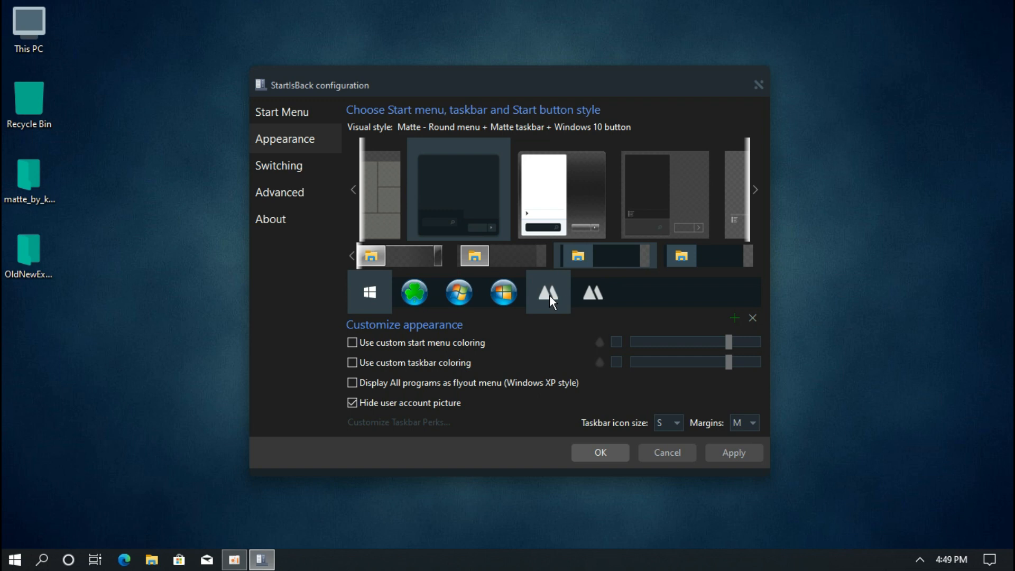
# Step: Apply the Orb_01.png start button, accept the StartIsBack configuration and open the Start menu
pyautogui.click(550, 295)
pyautogui.click(715, 452)
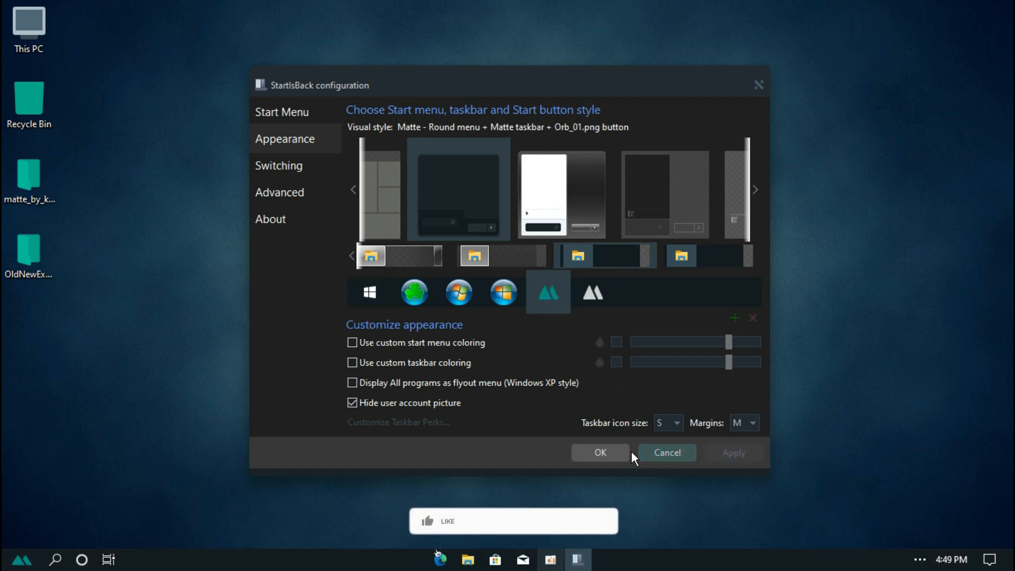
pyautogui.click(602, 450)
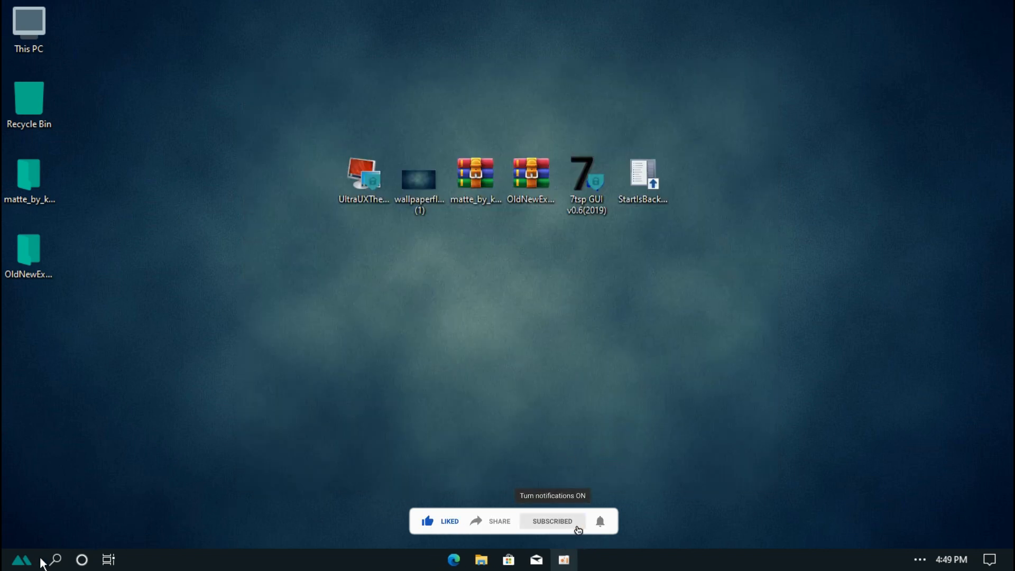
pyautogui.click(24, 562)
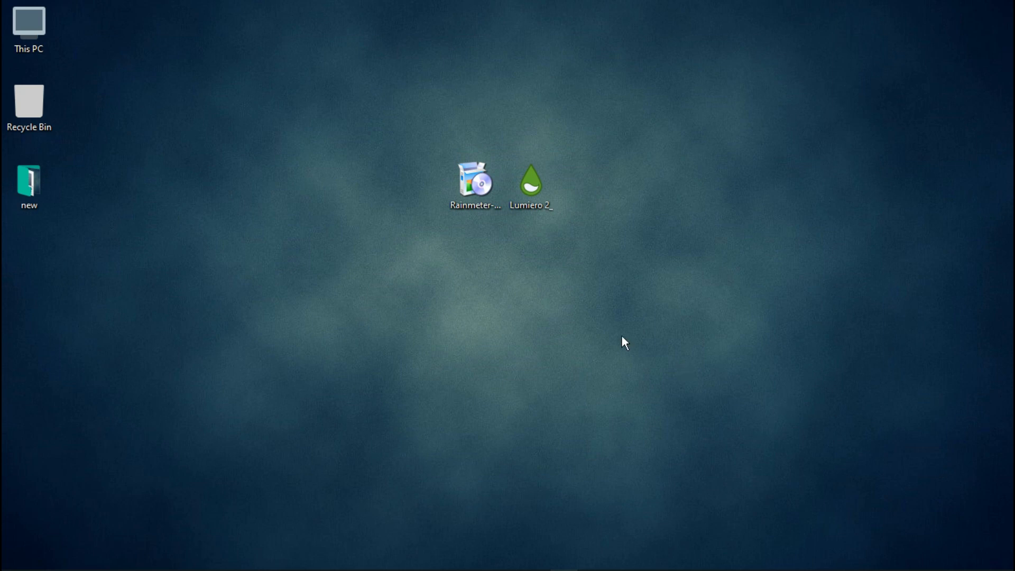
# Step: Install Rainmeter as a standard installation in C:\Program Files\Rainmeter with launch on startup, and install the Lumiero 2 skin package
pyautogui.doubleClick(477, 197)
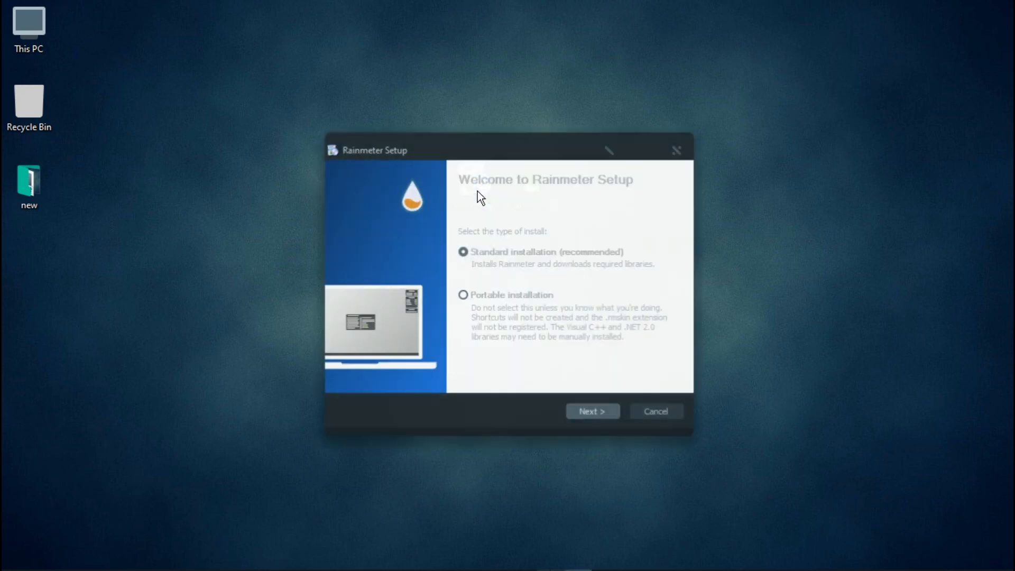
pyautogui.click(575, 412)
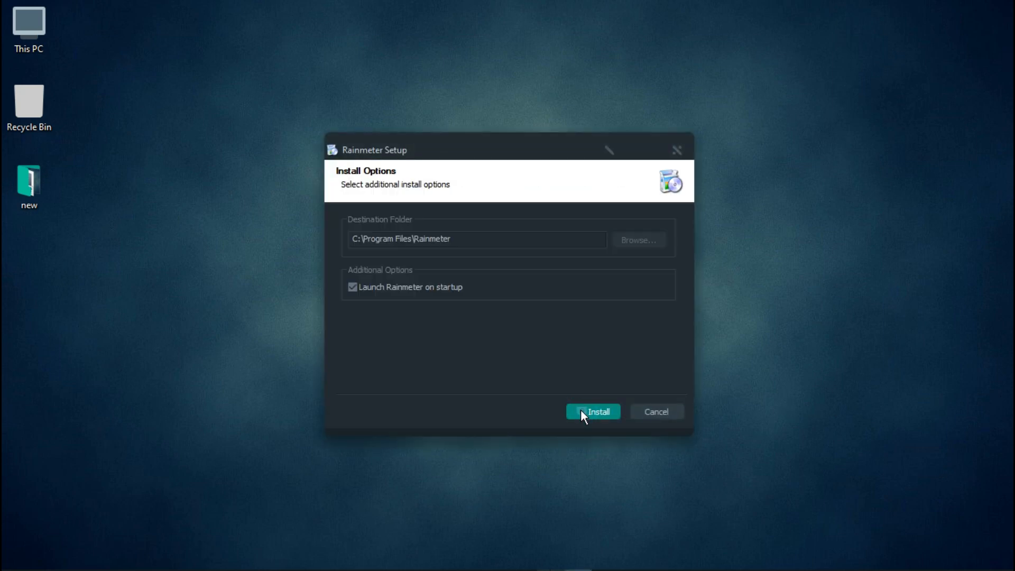
pyautogui.click(581, 410)
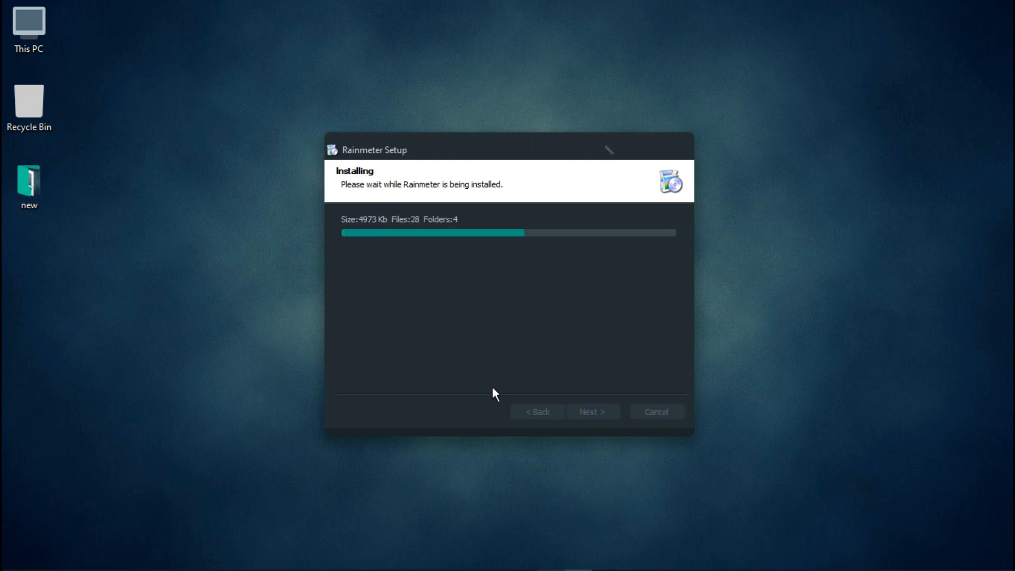
pyautogui.click(581, 412)
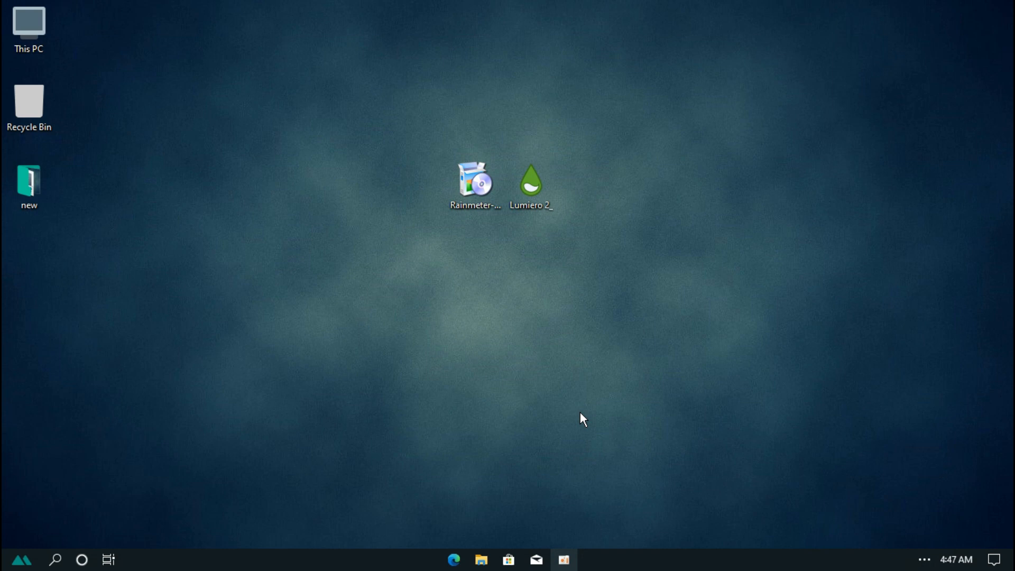
pyautogui.doubleClick(532, 201)
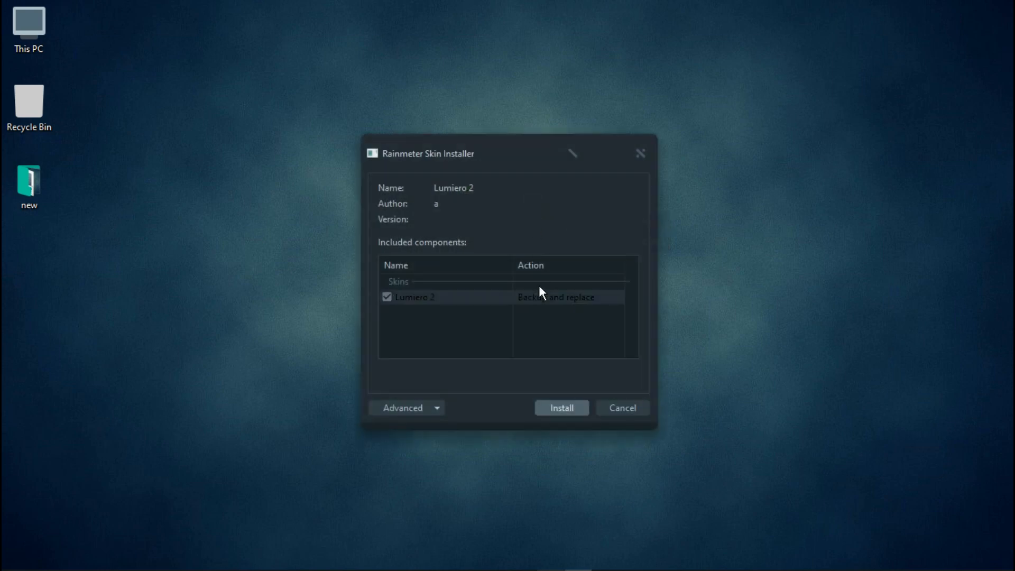
pyautogui.click(562, 408)
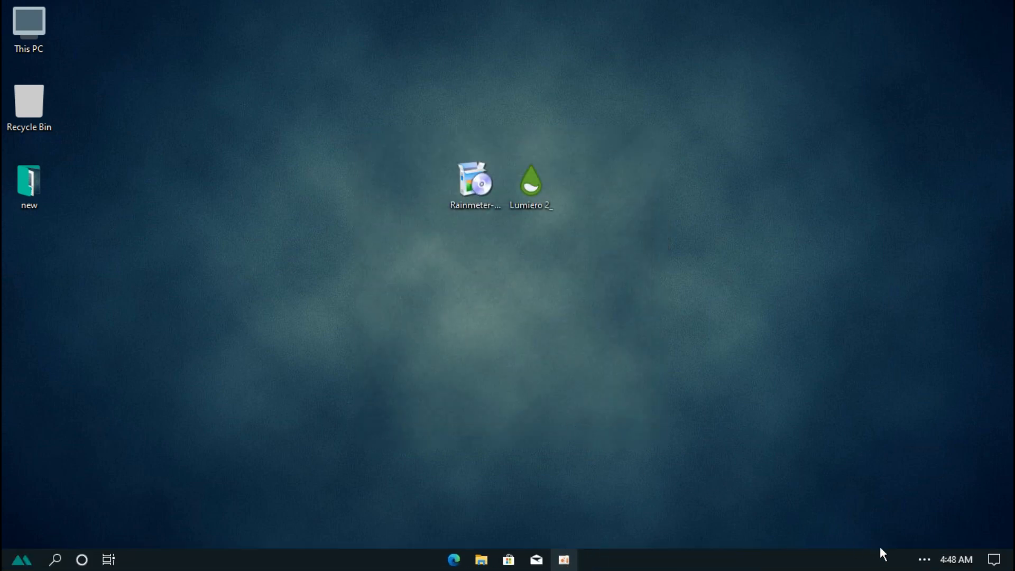
# Step: Open the Rainmeter manager and load the Date.ini skin from the Lumiero 2 Date folder
pyautogui.click(924, 559)
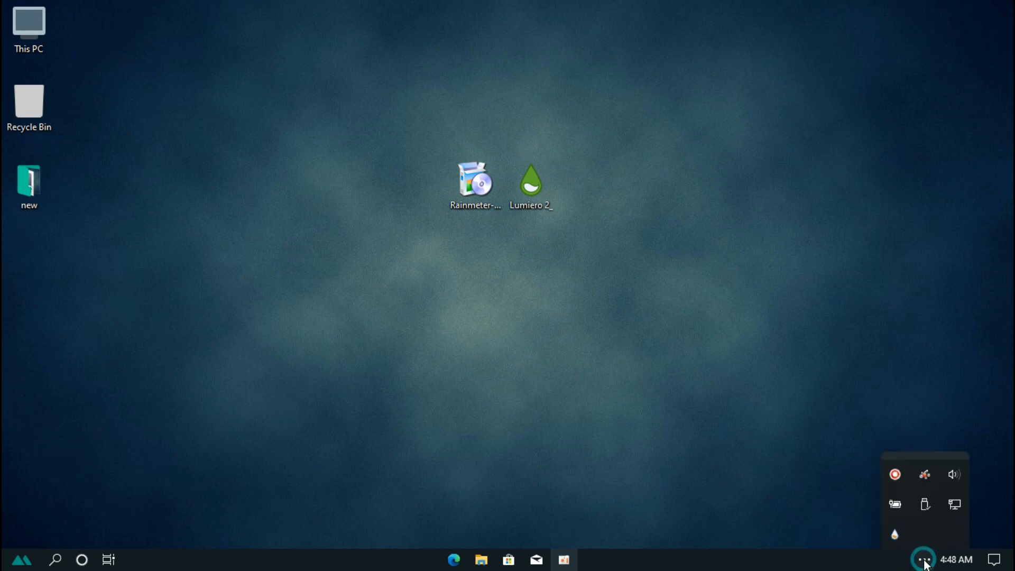
pyautogui.click(898, 535)
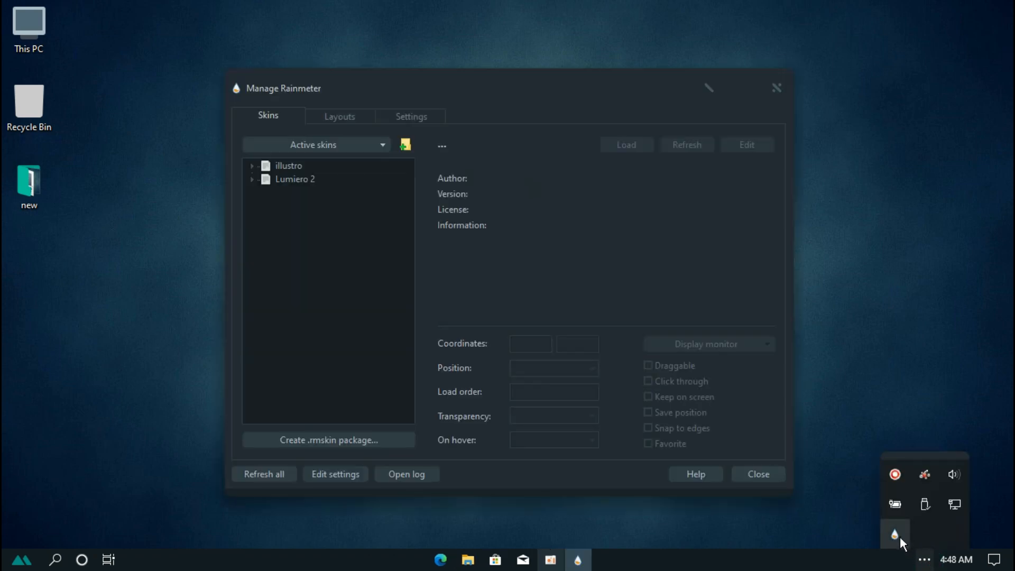
pyautogui.click(252, 179)
pyautogui.click(265, 192)
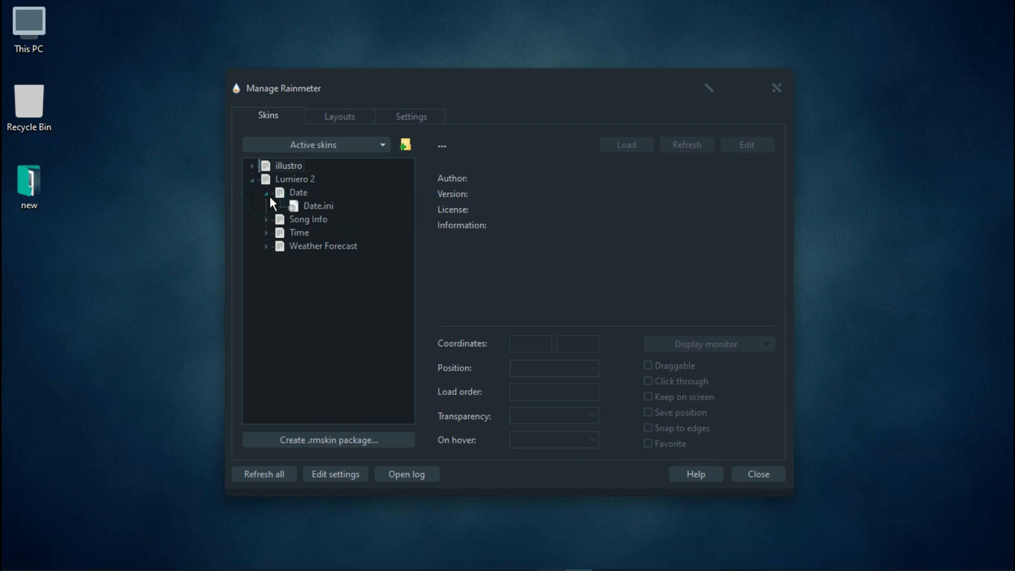
pyautogui.doubleClick(317, 206)
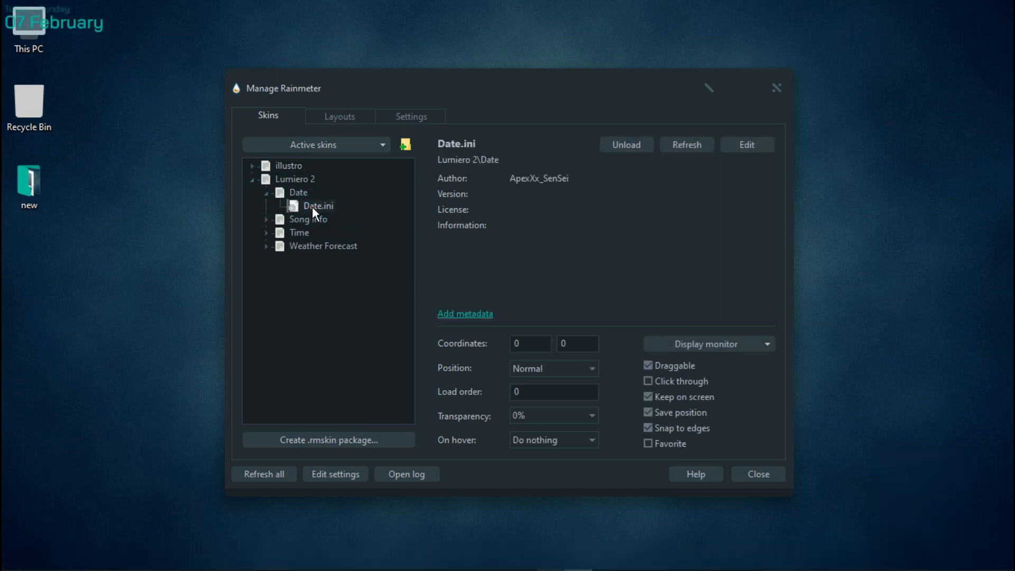
# Step: Minimize the Rainmeter manager and hide all the desktop icons
pyautogui.click(710, 89)
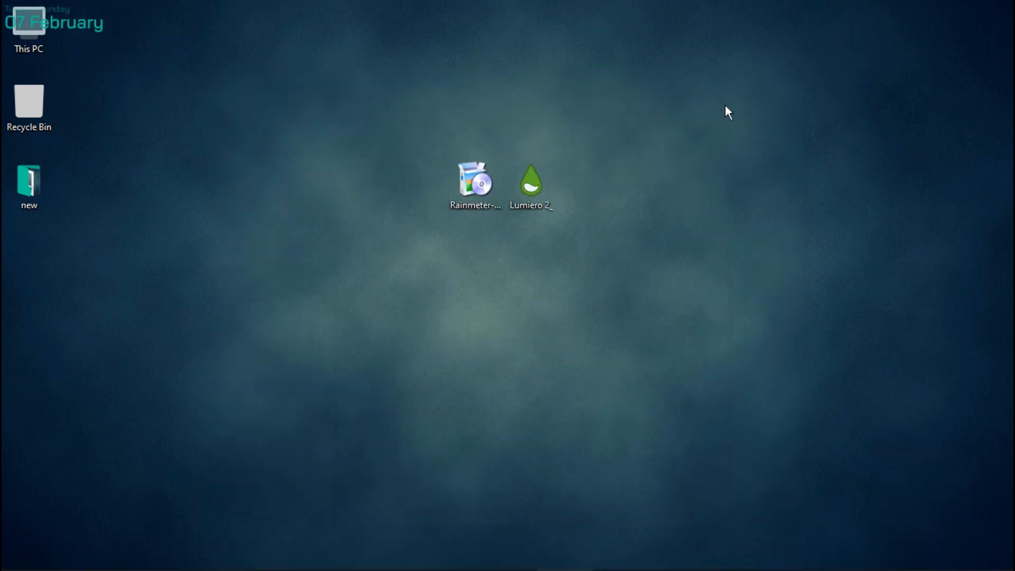
pyautogui.rightClick(725, 106)
pyautogui.moveTo(740, 141)
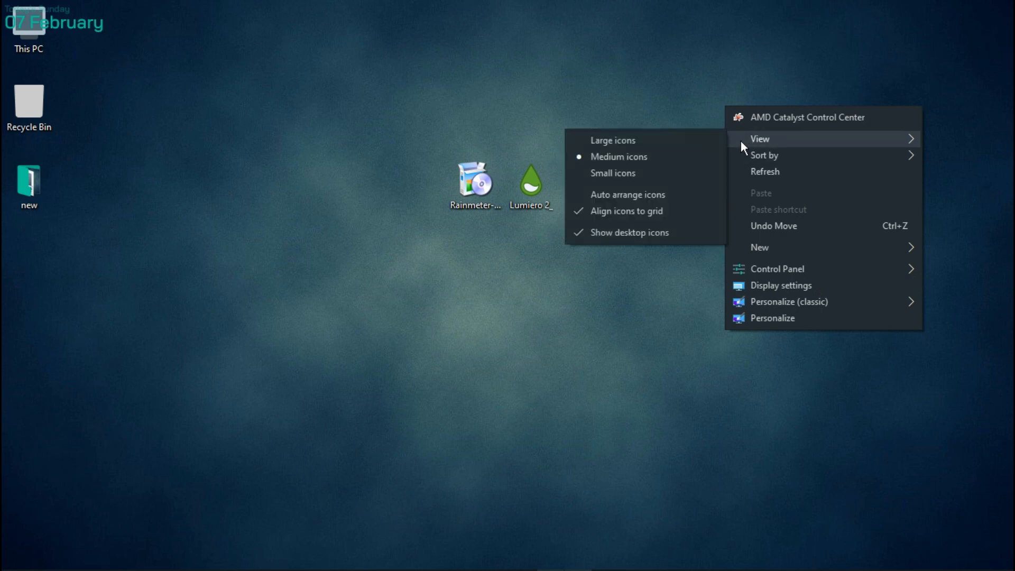
pyautogui.click(641, 239)
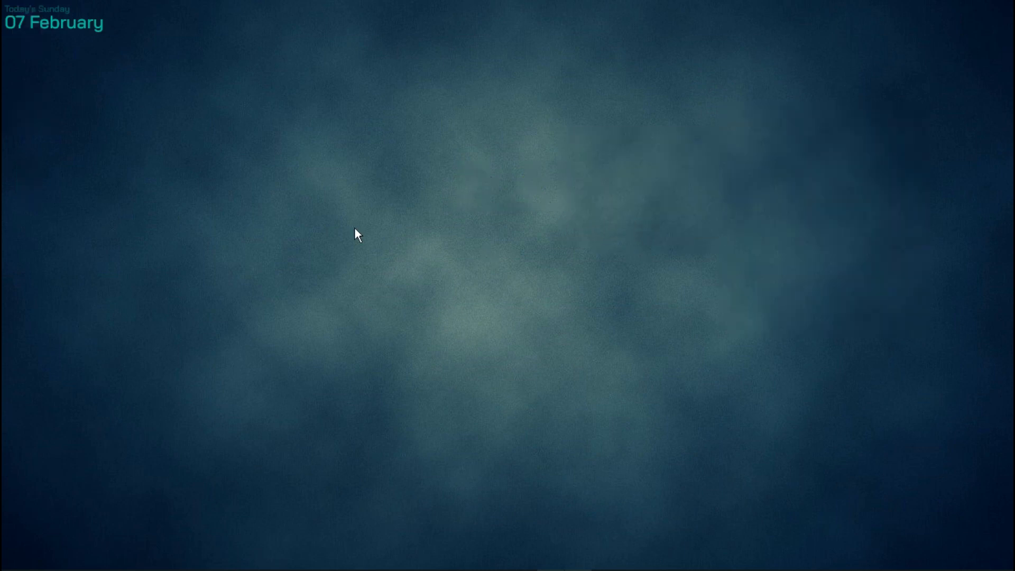
# Step: Move the date skin to the desktop's upper-right corner, at about X 1185 and Y 0, and enlarge it slightly
pyautogui.moveTo(33, 24); pyautogui.dragTo(939, 21)
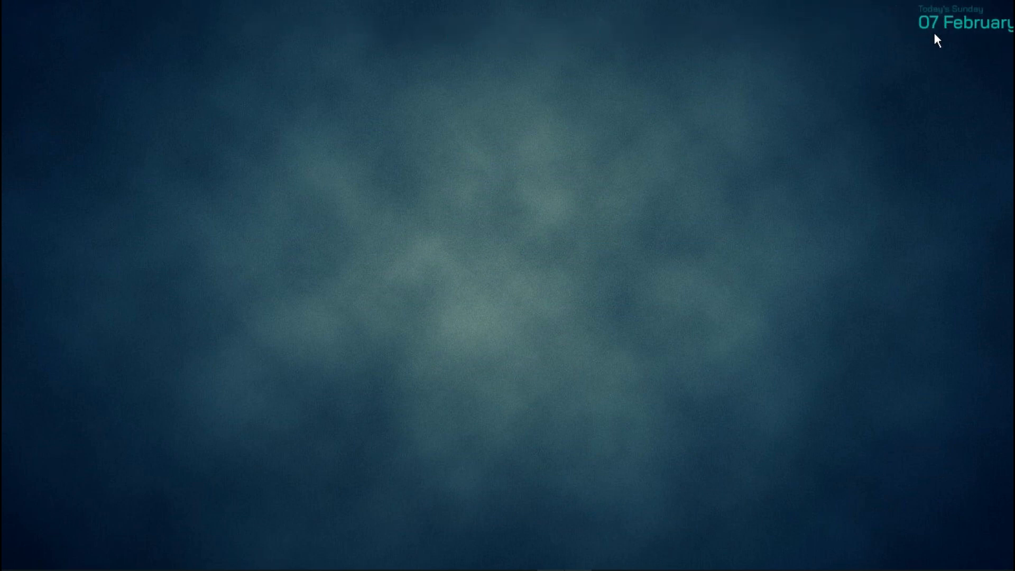
pyautogui.scroll(3, 939, 22)
pyautogui.scroll(2, 938, 24)
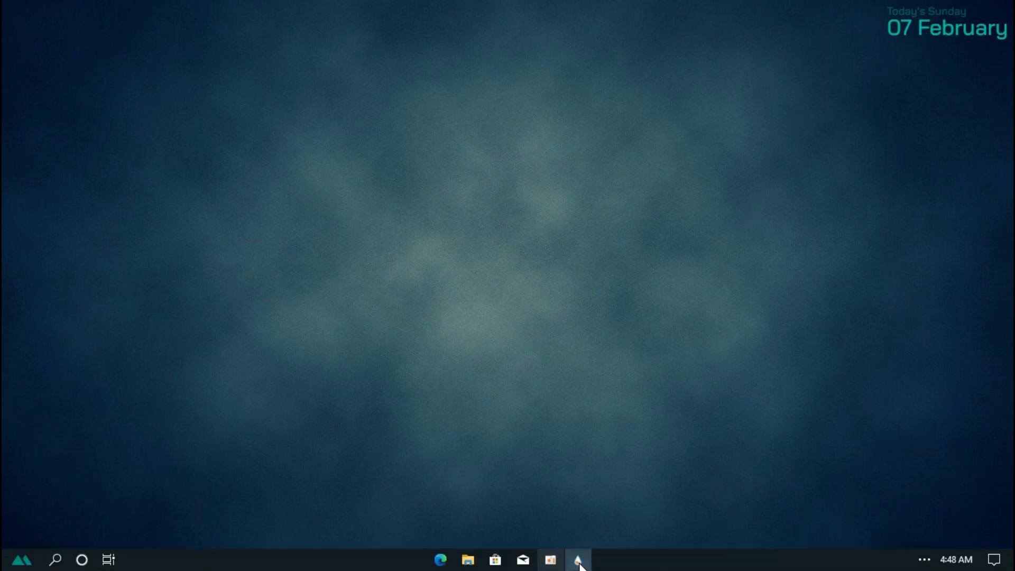
# Step: Load the Time.ini skin from Lumiero 2 and place it in the desktop's lower-left corner, at about X 0 and Y 651
pyautogui.click(577, 559)
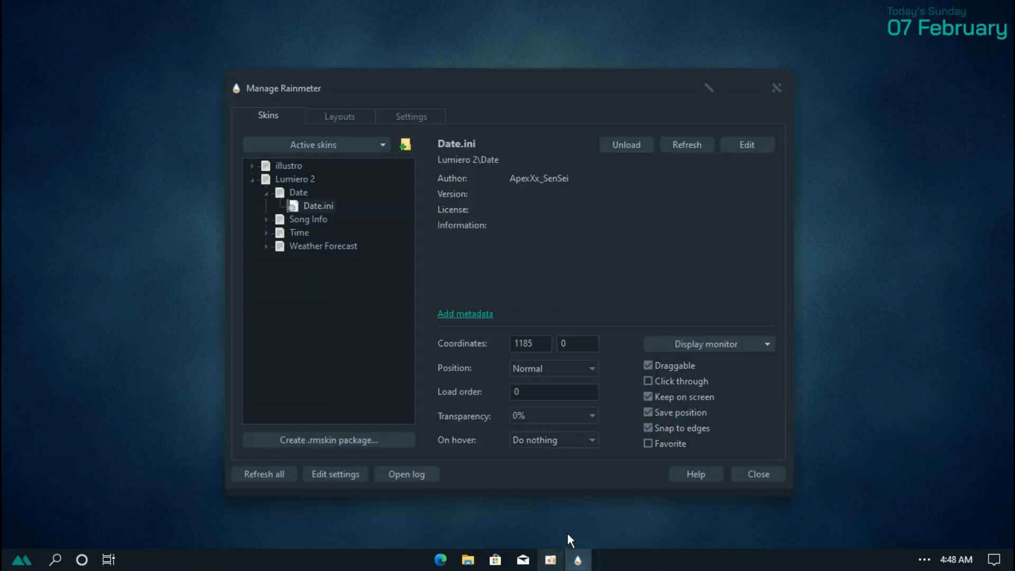
pyautogui.click(266, 233)
pyautogui.doubleClick(316, 246)
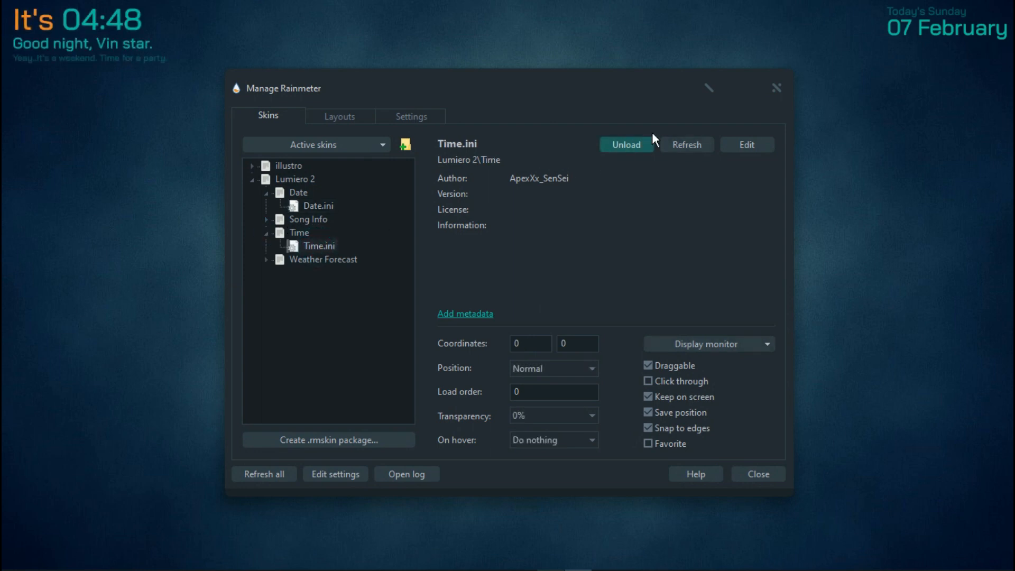
pyautogui.click(708, 86)
pyautogui.moveTo(129, 40); pyautogui.dragTo(82, 526)
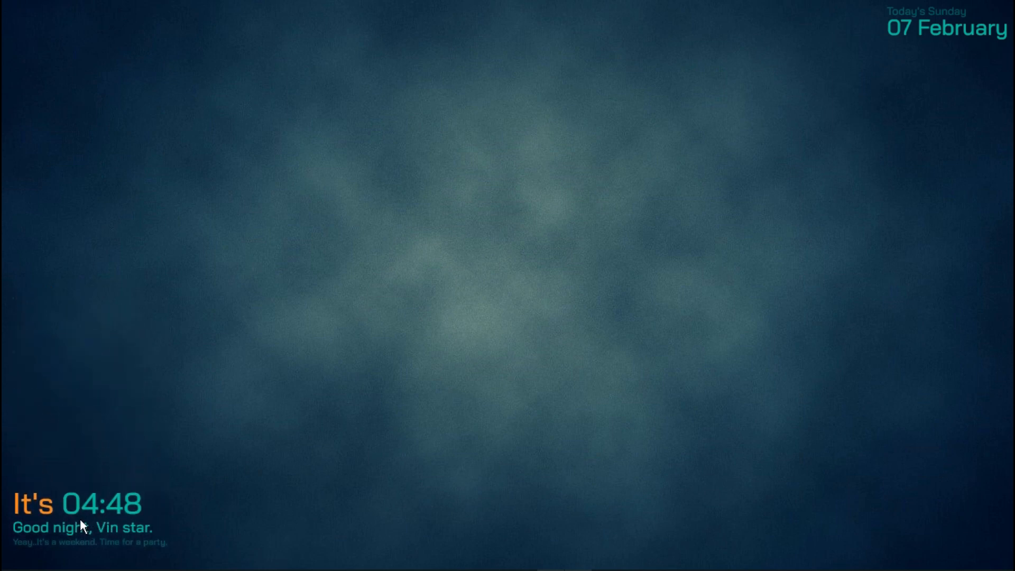
# Step: Load the Weather Forecast.ini skin from Lumiero 2 and centre it above the middle of the desktop, at about X 365 and Y 160
pyautogui.moveTo(466, 570)
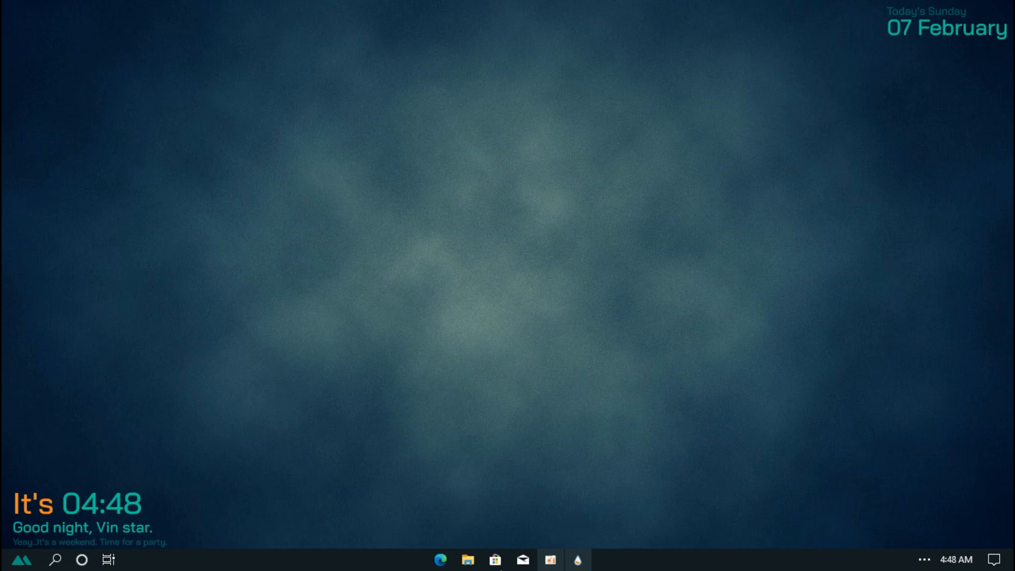
pyautogui.click(577, 564)
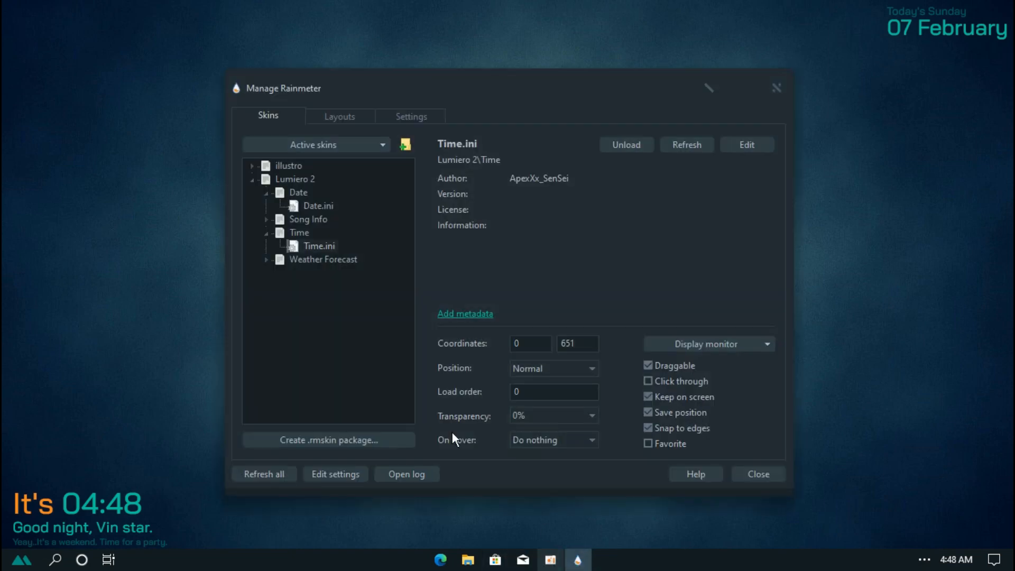
pyautogui.click(266, 260)
pyautogui.click(323, 272)
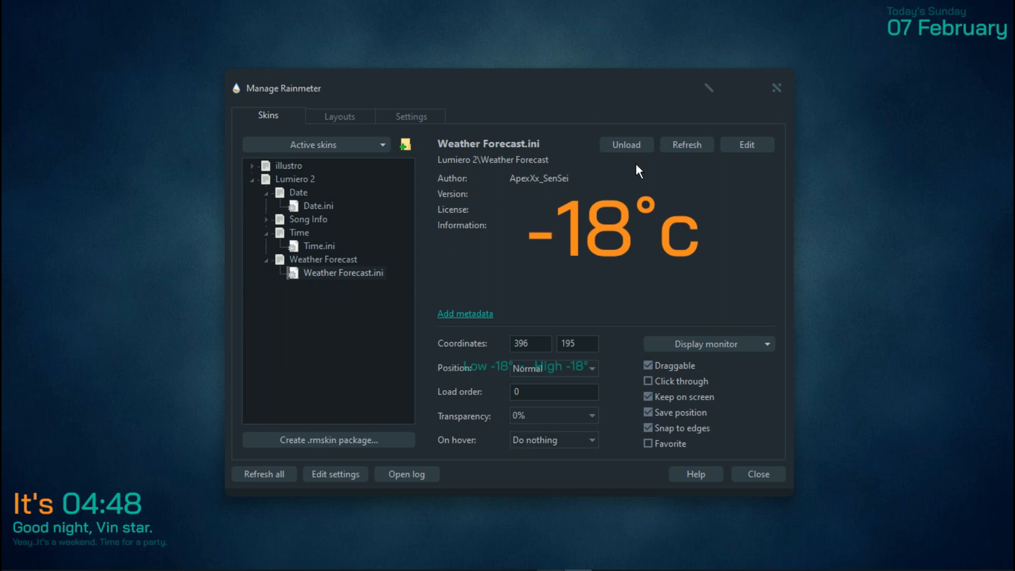
pyautogui.click(708, 88)
pyautogui.moveTo(576, 335); pyautogui.dragTo(546, 318)
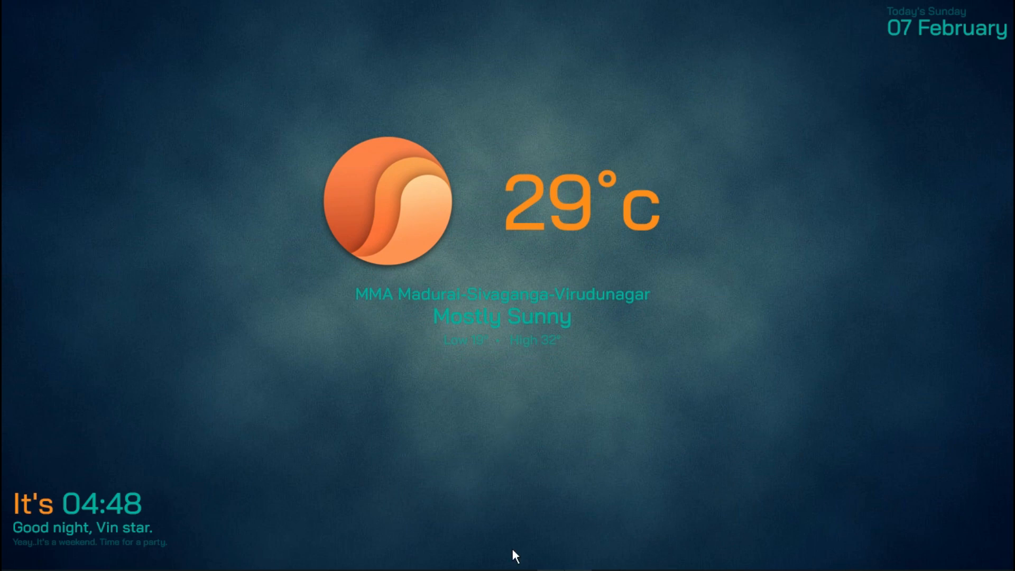
# Step: Load the Song Info.ini skin from Lumiero 2 and place it at the bottom centre of the desktop, below the weather skin
pyautogui.click(577, 559)
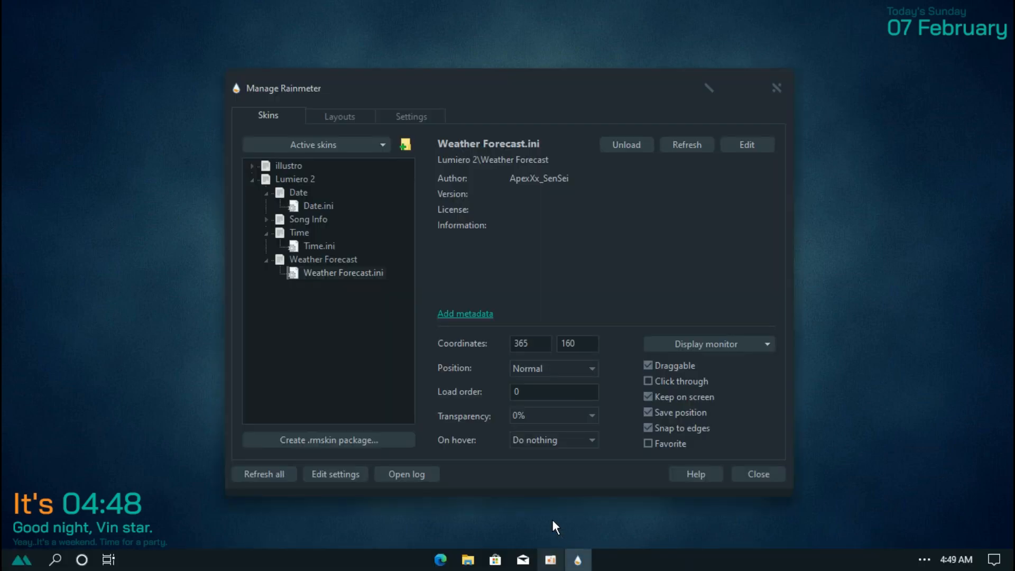
pyautogui.click(267, 219)
pyautogui.doubleClick(322, 233)
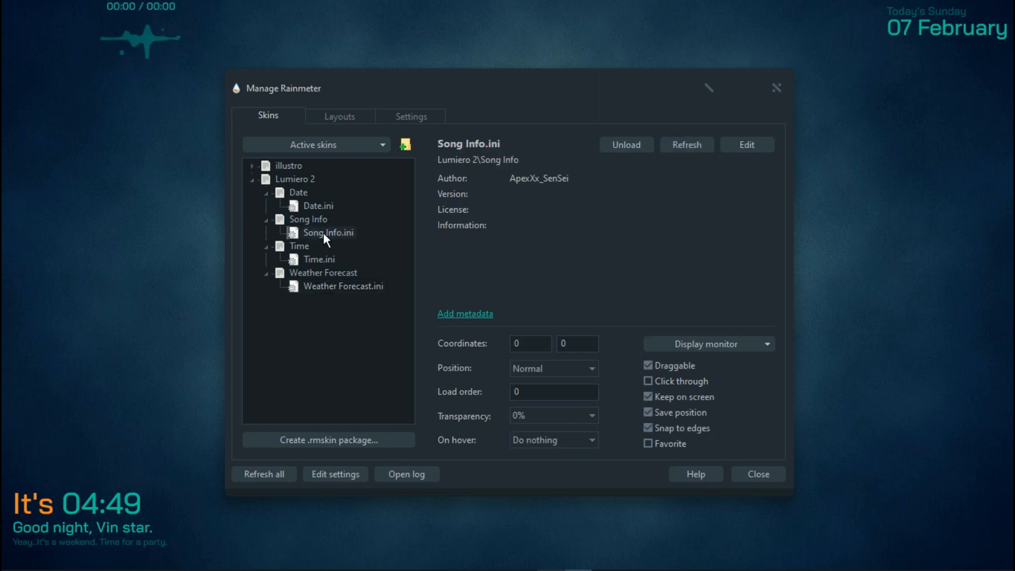
pyautogui.click(708, 87)
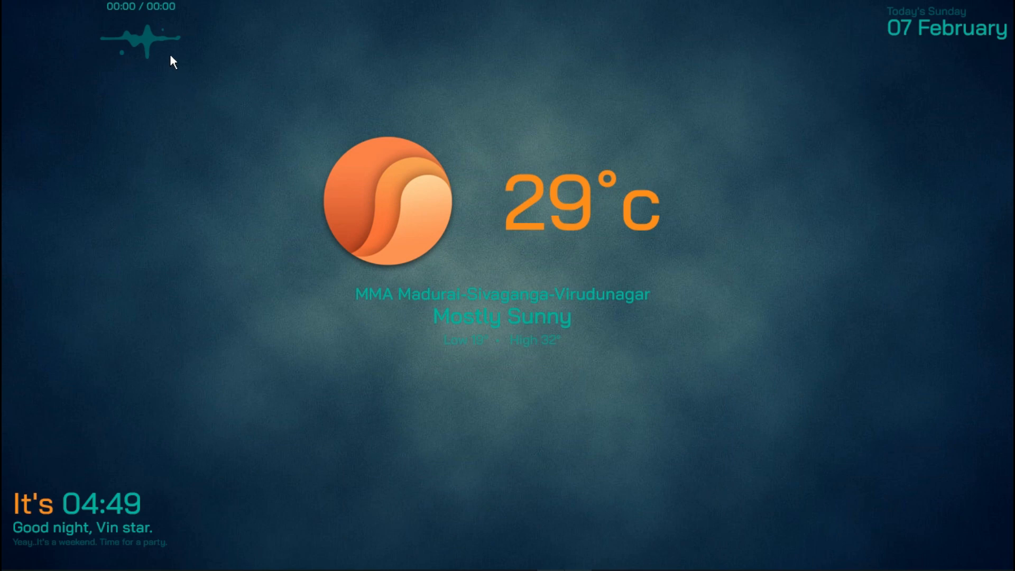
pyautogui.moveTo(154, 53); pyautogui.dragTo(520, 540)
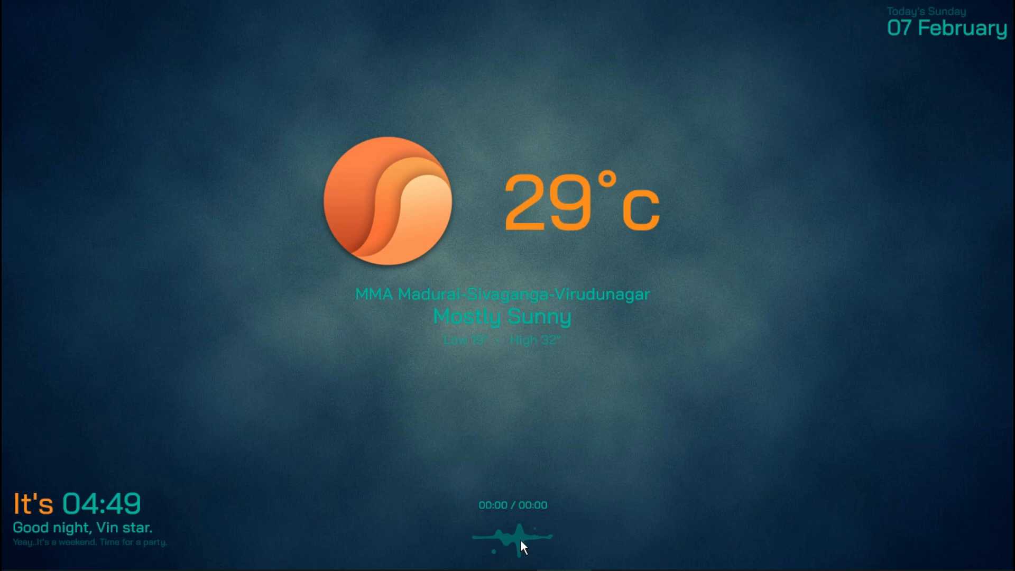
# Step: Switch the Lumiero 2 clock to the 12hTime format through the weather skin's custom actions
pyautogui.rightClick(414, 262)
pyautogui.moveTo(449, 292)
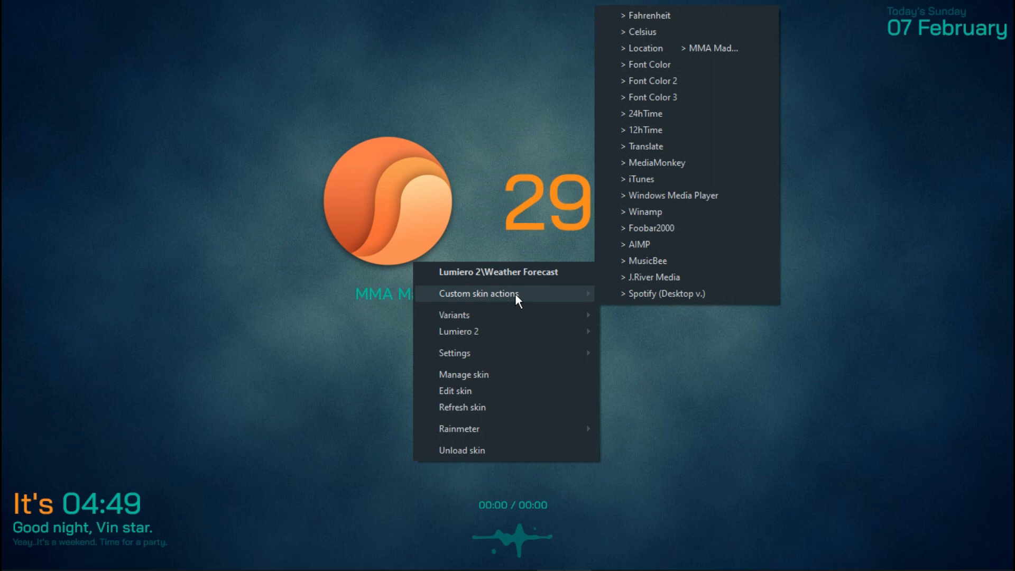
pyautogui.click(651, 132)
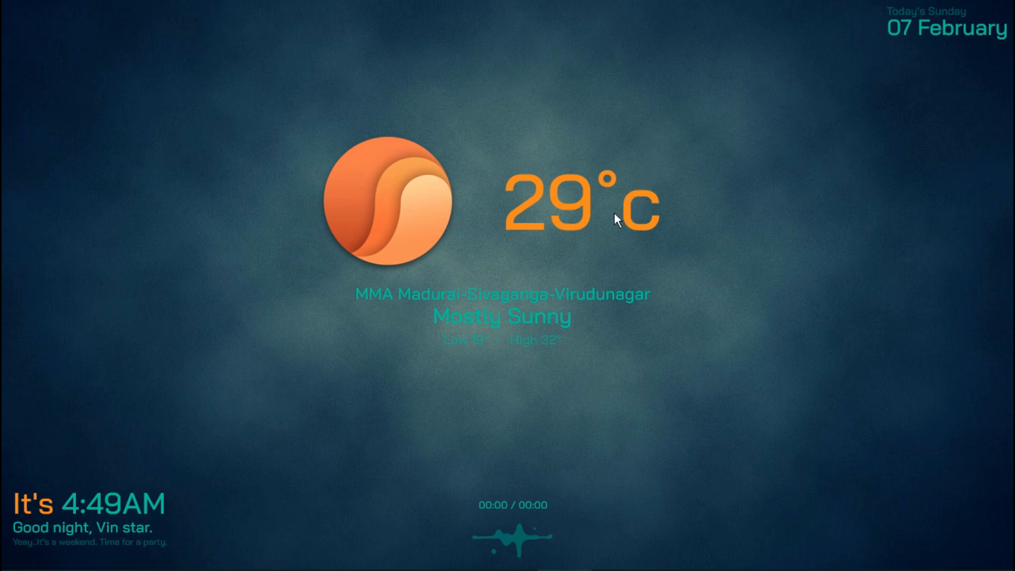
# Step: Set Windows Media Player as the Lumiero 2 media source through the weather skin's custom actions
pyautogui.rightClick(589, 221)
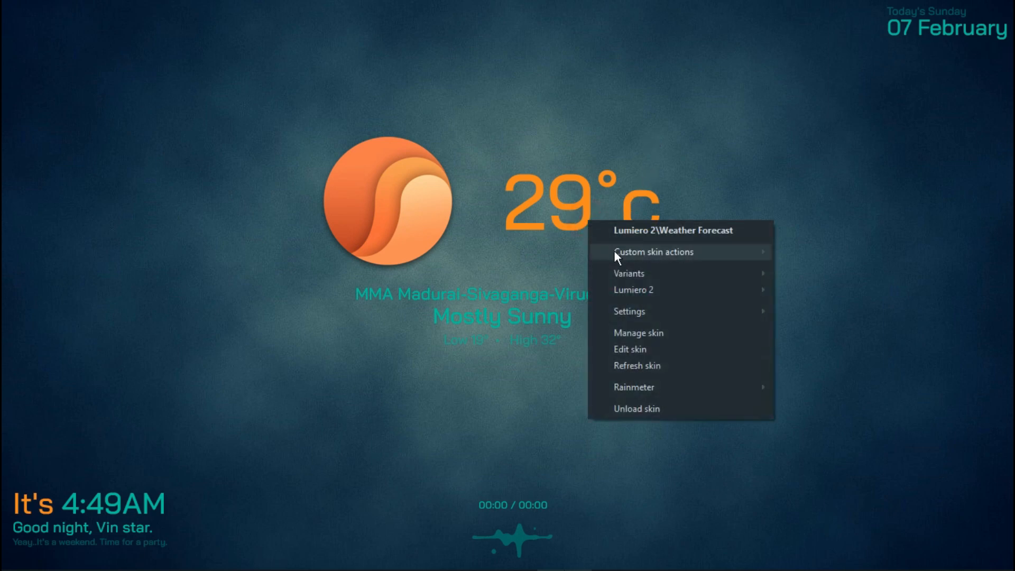
pyautogui.moveTo(719, 253)
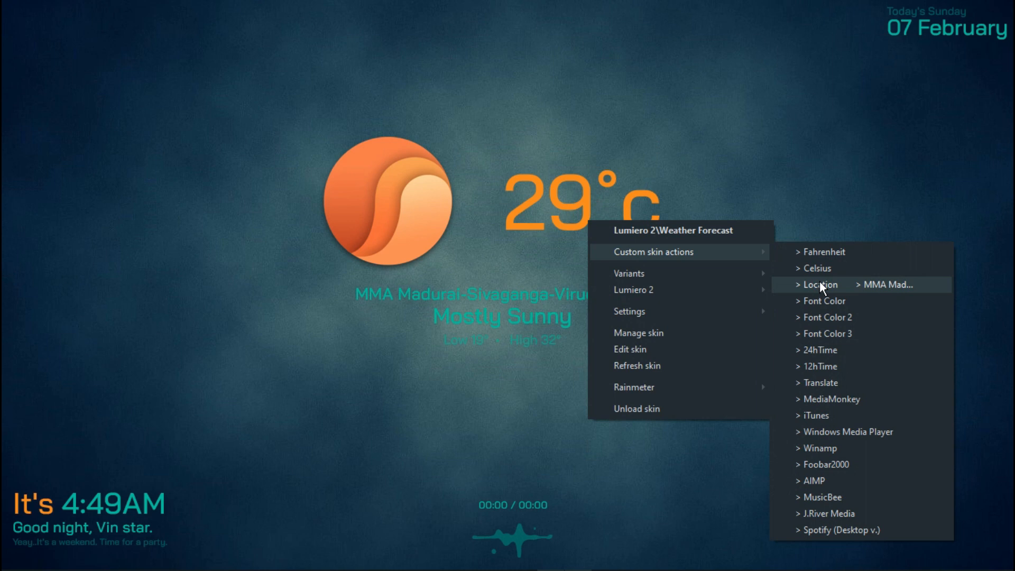
pyautogui.click(824, 433)
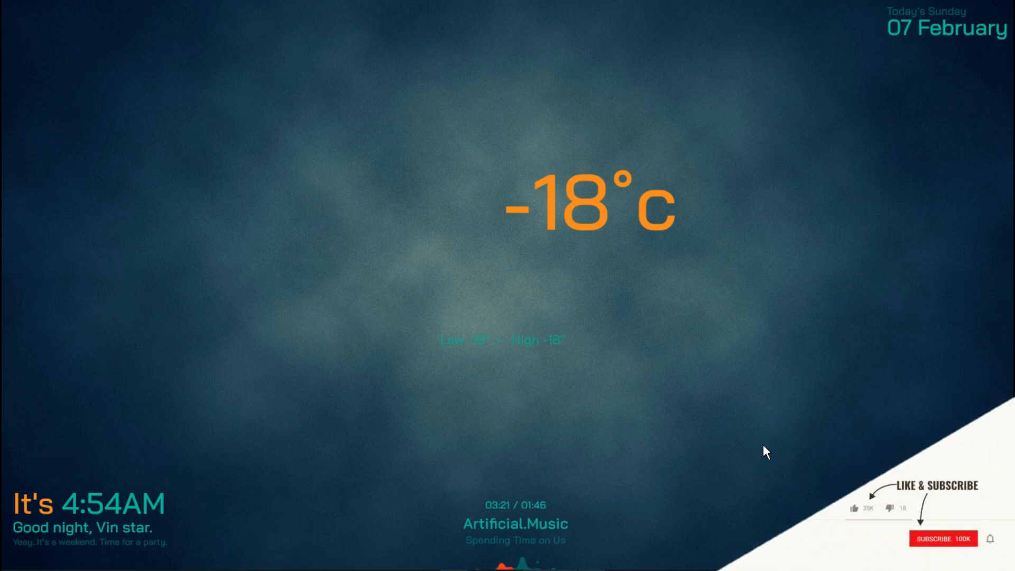